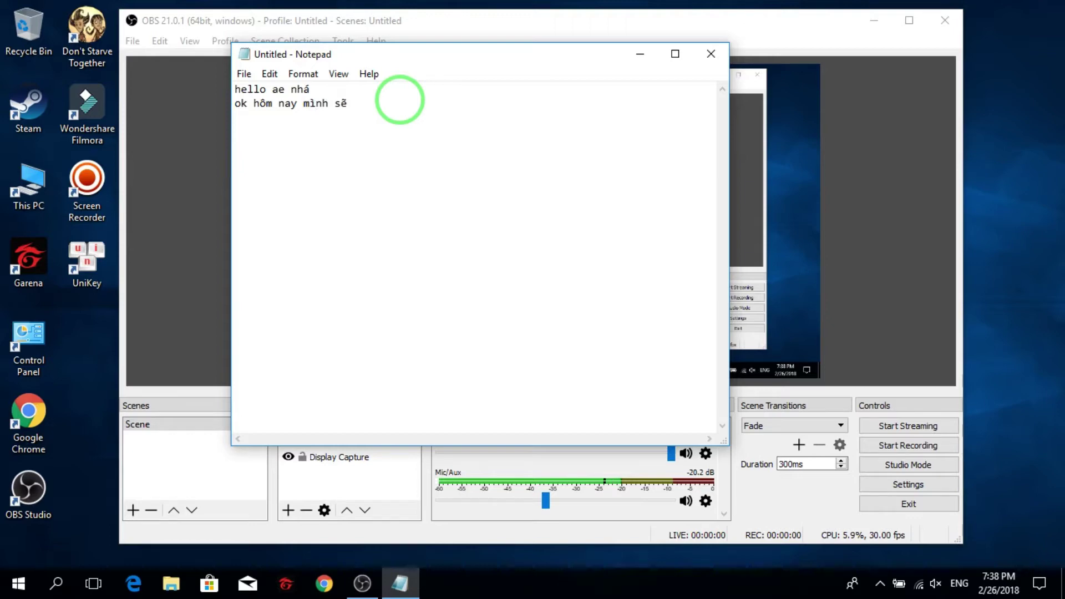
Finish the second line with "hướng dẫn cho ae cách quay video bằng obs max mươt nhé" and add the line "không lag tí nào luôn à".
text(hướng dẫn cho ae ca)
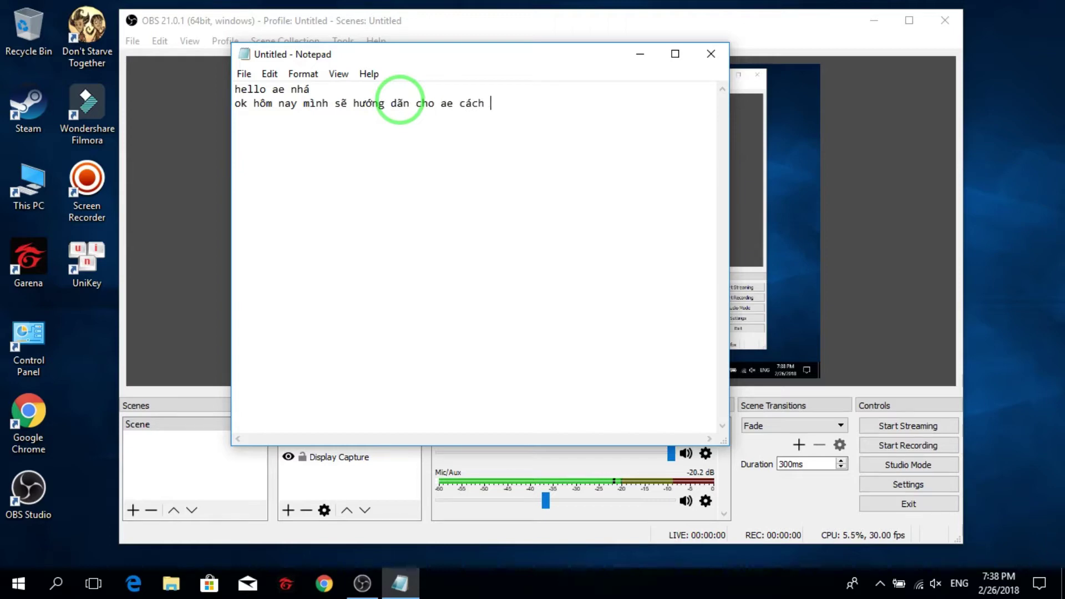
text(ch quay video )
text(bang)
text( o)
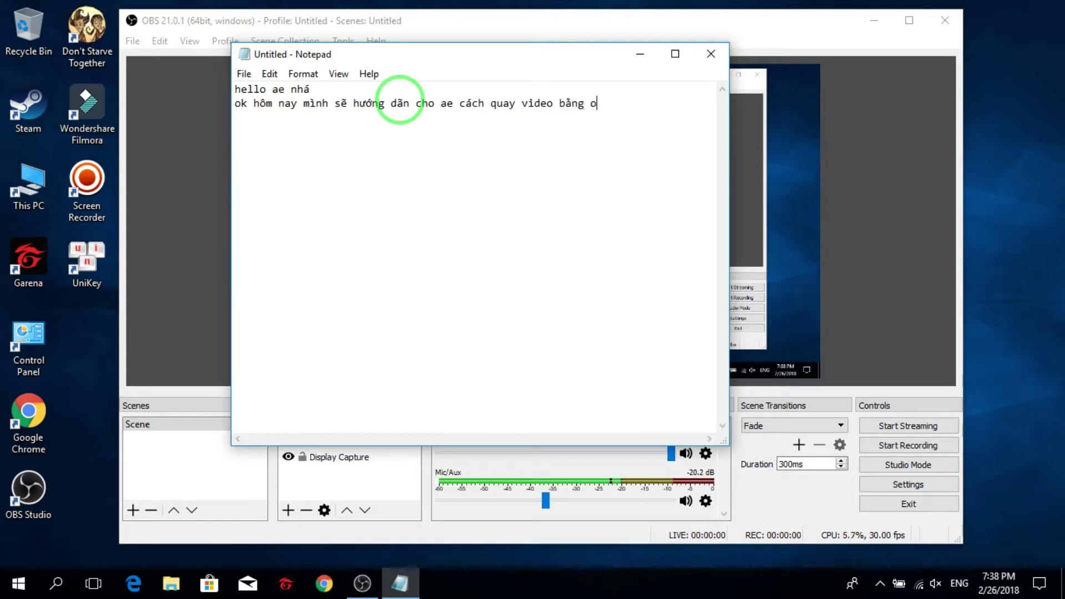
text(bs mã )
text(x mươt n)
text(hé)
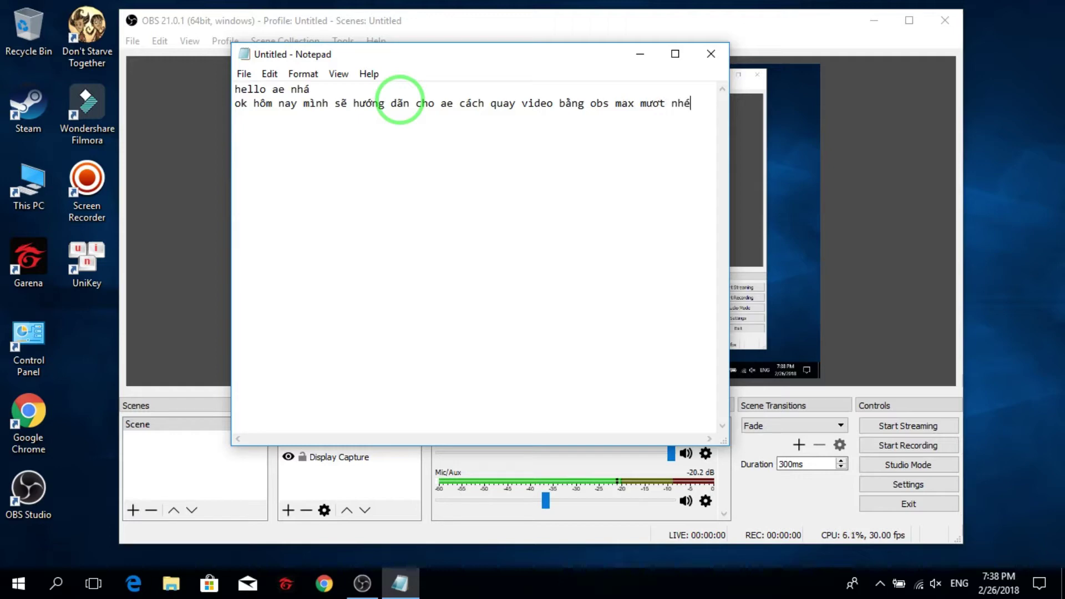
text(không lag tí)
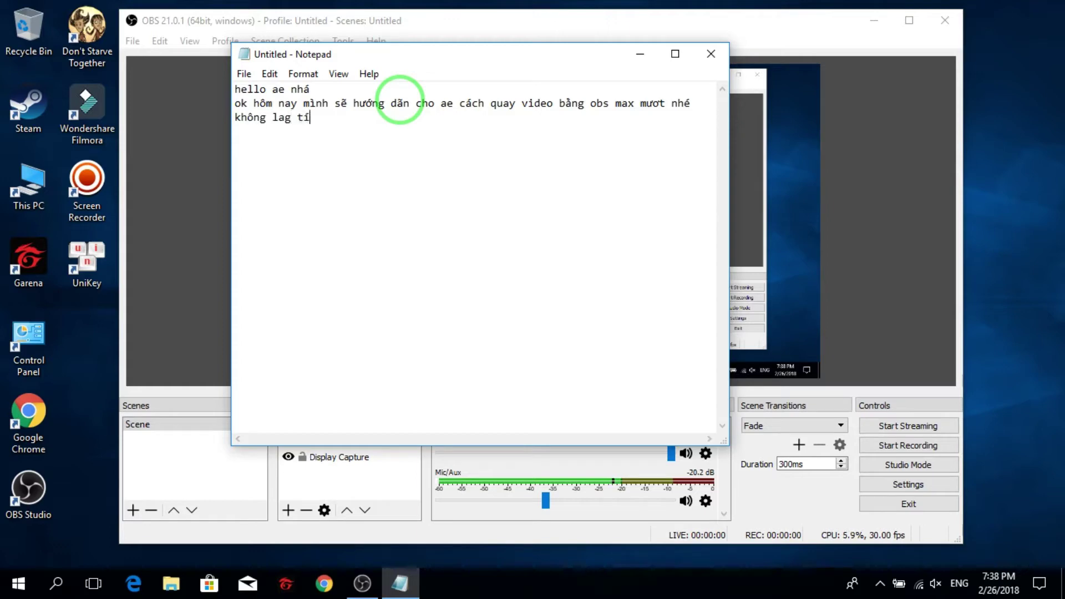
text( nao luôn a)
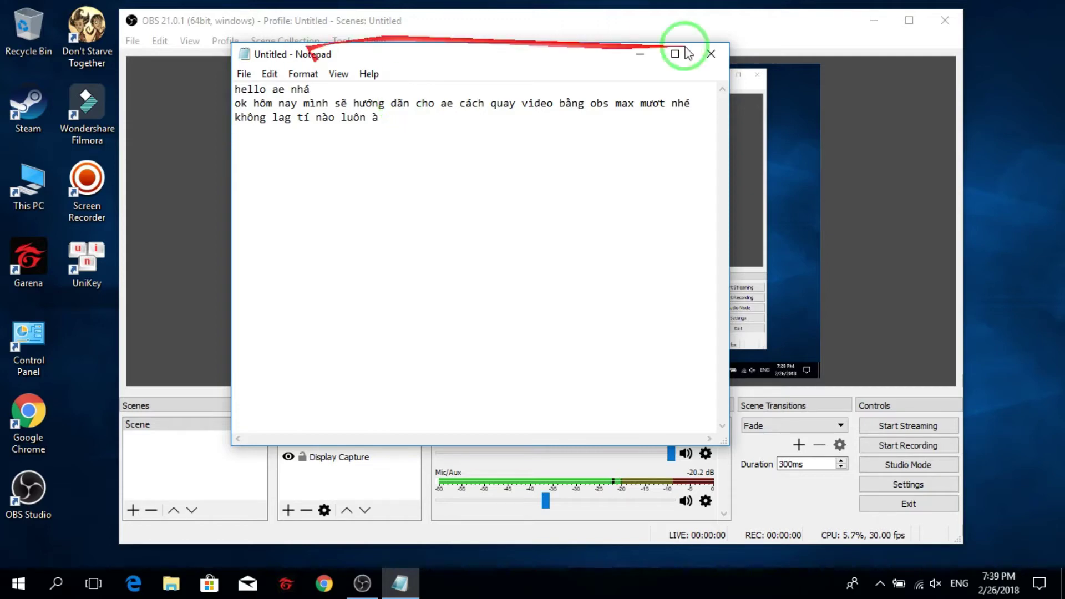
Add the line "đầu tiên chắc chắn là vào setting rồi" to the notes.
text(d)
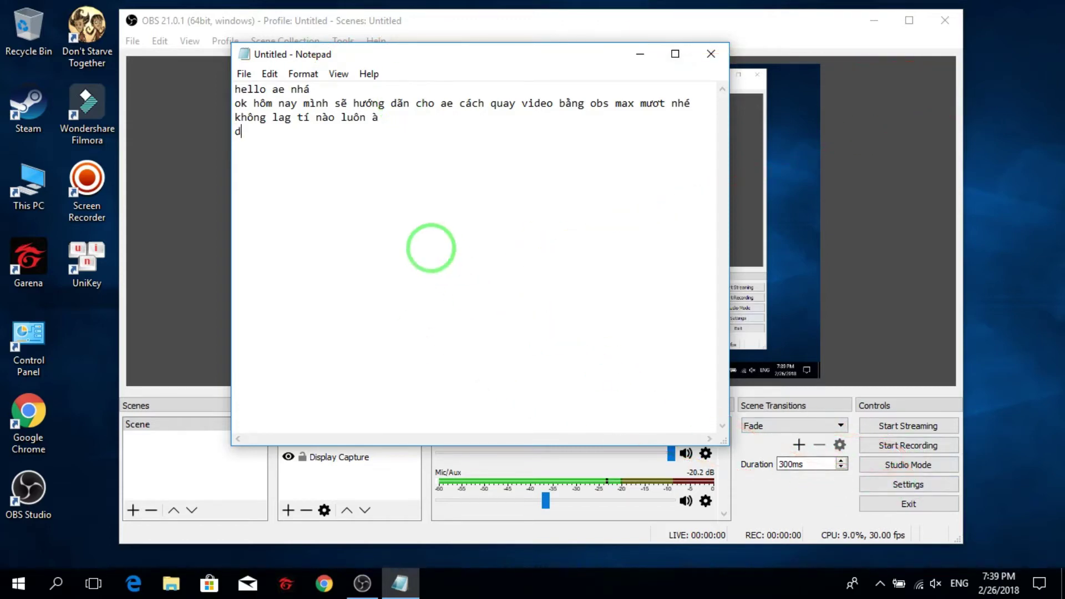
text(âu tiên chac chan là váo)
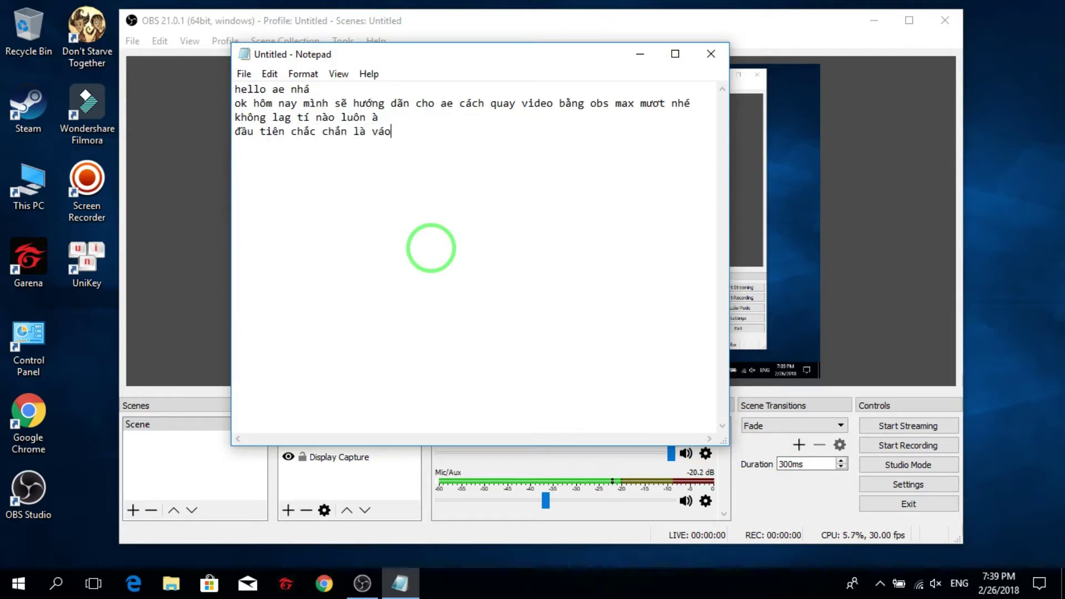
text( settign o)
key(BackSpace)
key(BackSpace)
key(BackSpace)
key(BackSpace)
key(BackSpace)
text(ing roi)
Switch to OBS Studio, open its settings and bring up the General page after a look at Output.
click(958, 343)
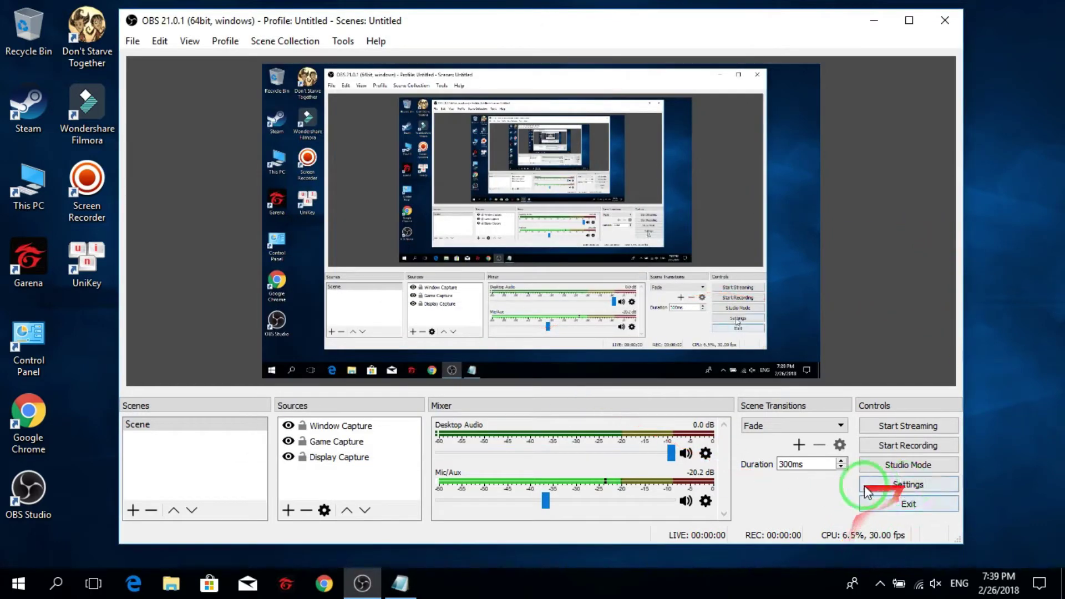
click(905, 486)
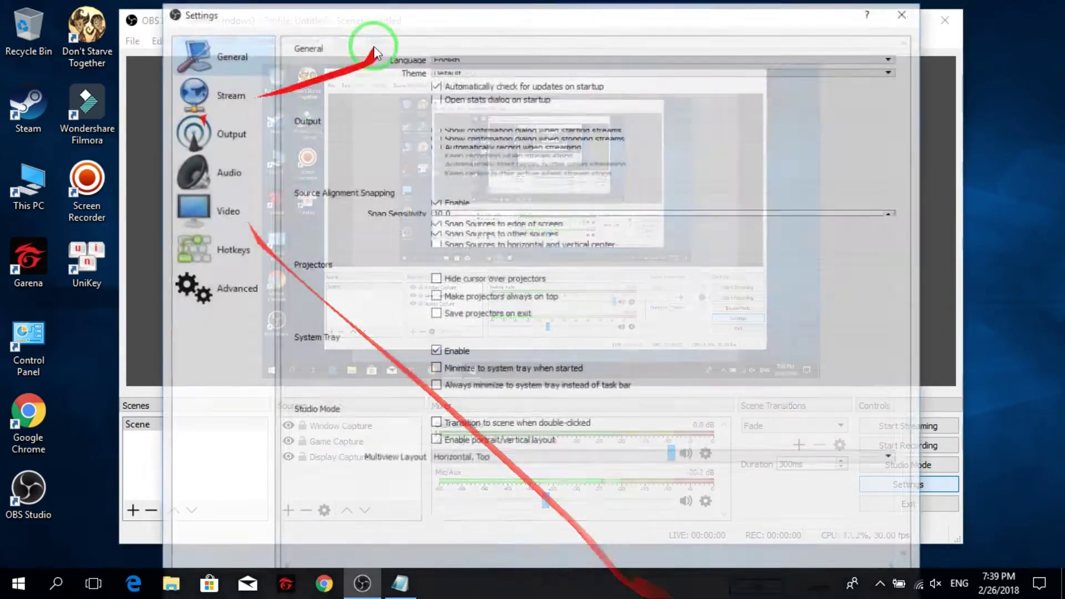
click(216, 133)
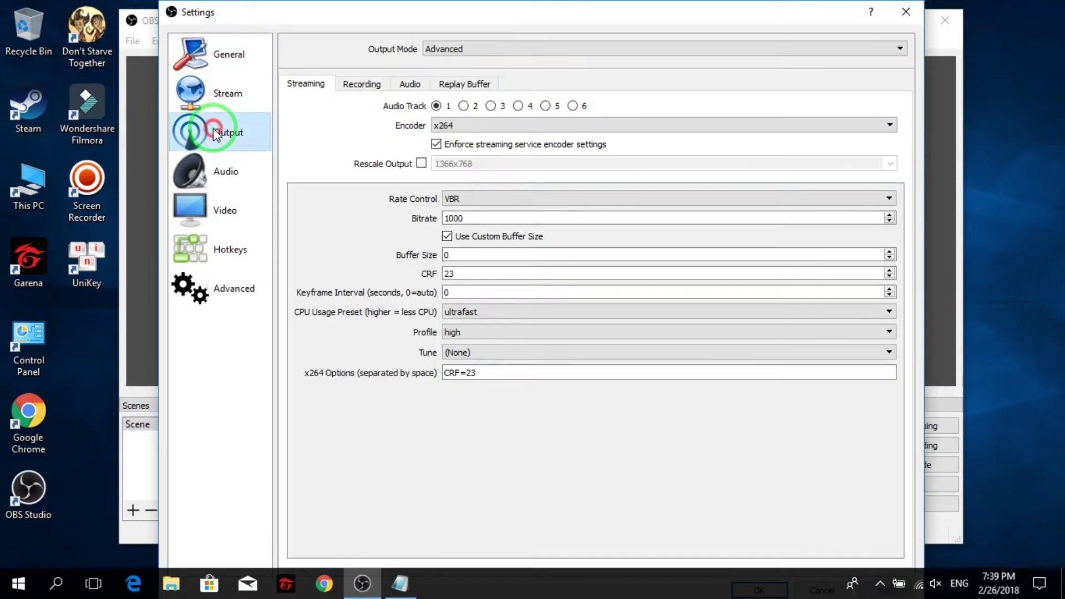
click(225, 62)
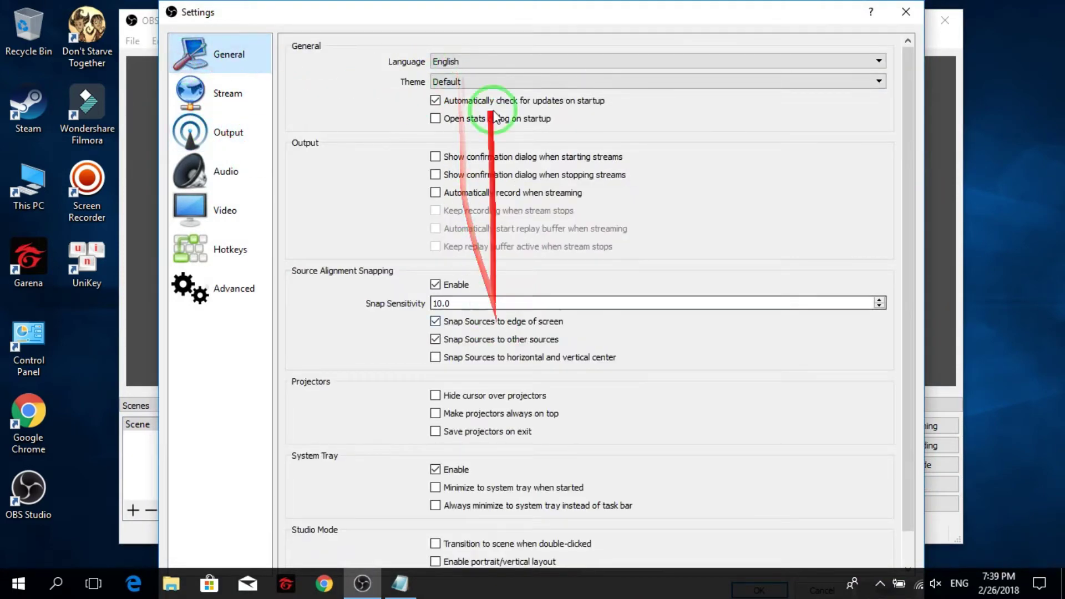
Switch to Notepad, add the line "mấy cái phần ở cái general không quan trọng đâu j đâu" and move its window off the settings categories.
mouse_move(399, 581)
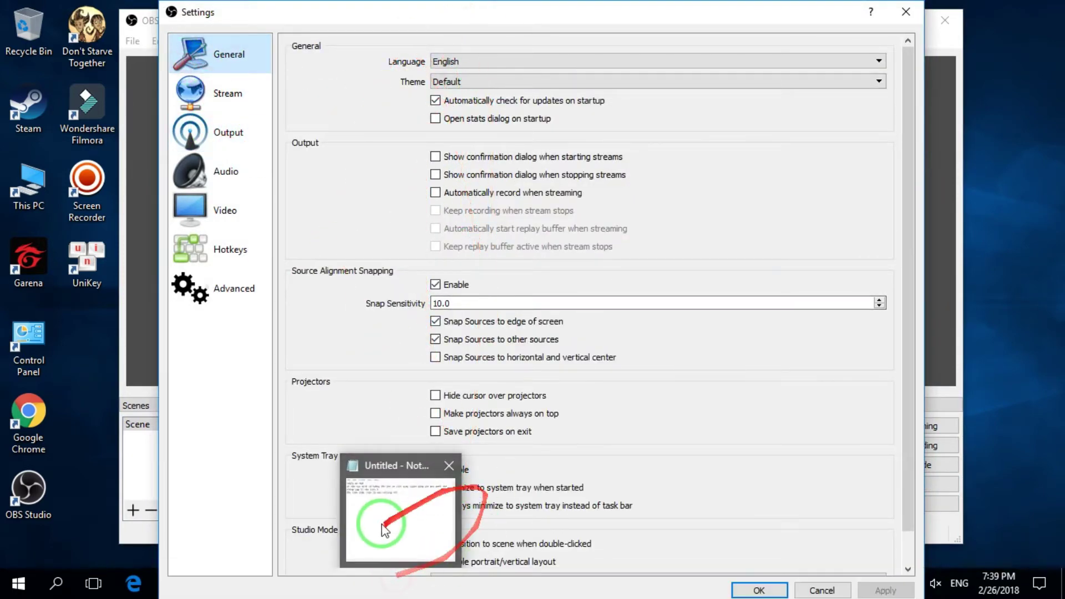
click(384, 528)
text(mâ)
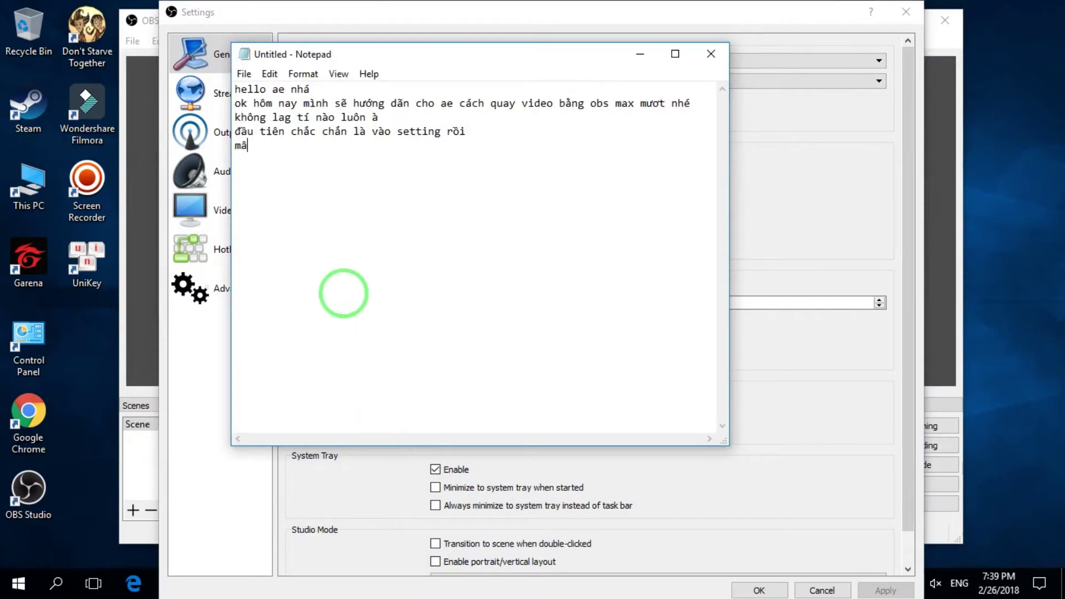
text(y cái phân ở ca)
drag(330, 54, 363, 75)
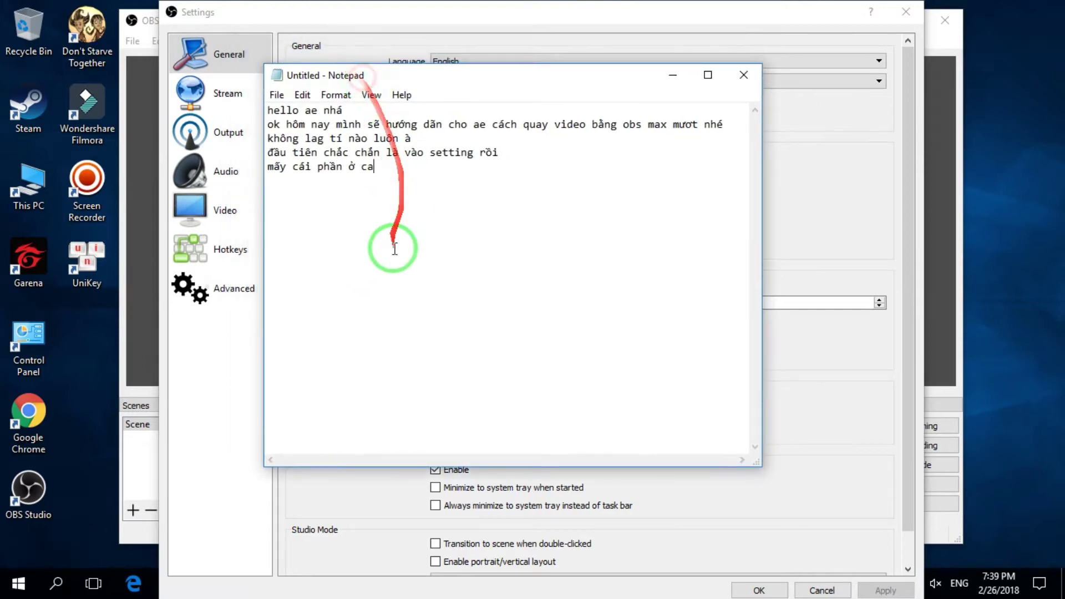
text(s)
key(BackSpace)
key(BackSpace)
key(BackSpace)
text(ái gen)
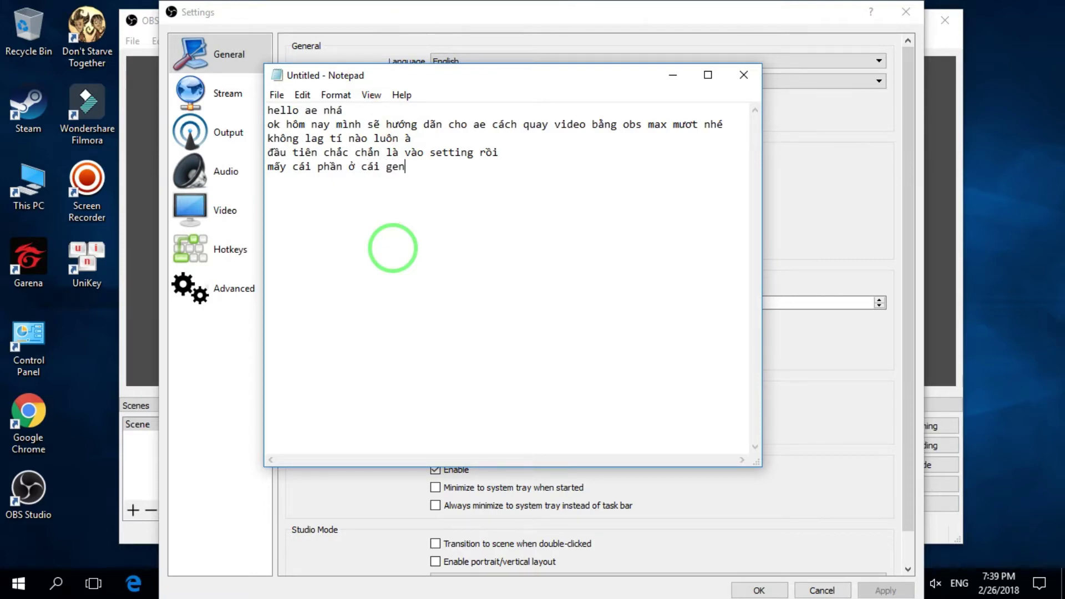
text(eral không quan tr)
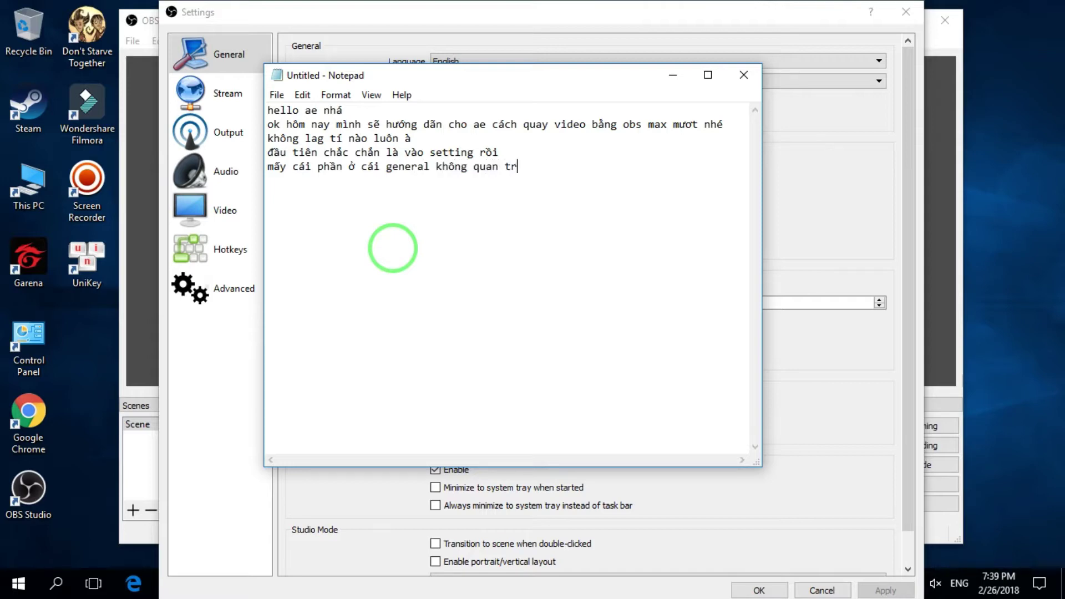
text(ong đâu)
text( j daua)
key(BackSpace)
key(BackSpace)
text(d)
Add the line "phần chính là cái OUTPUT này này !!" to the notes.
text(phần)
text( c)
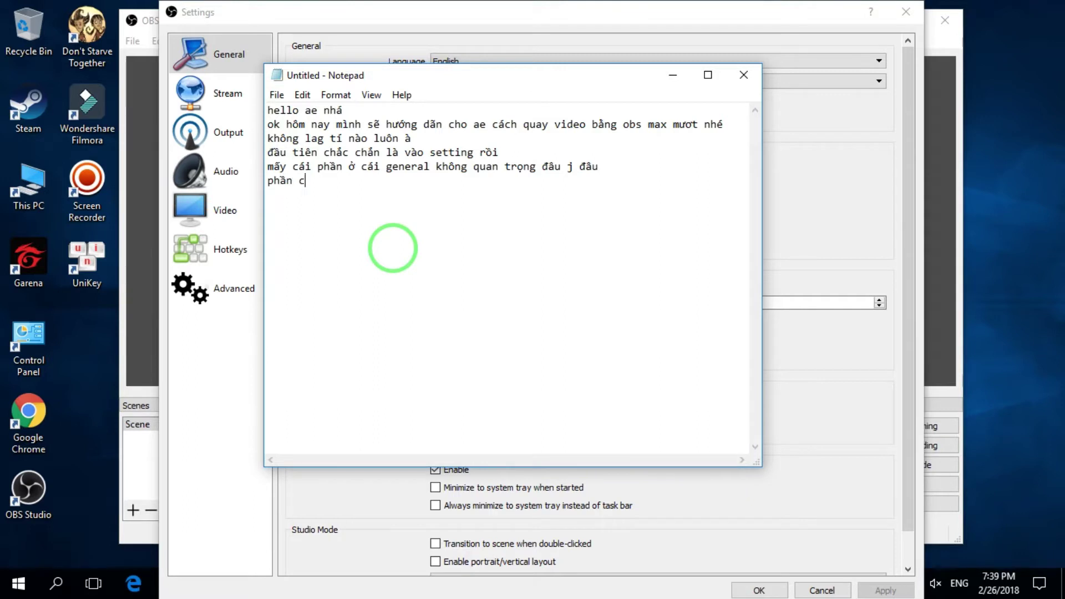
text(hin)
text(h là cái )
text(OU)
key(BackSpace)
text(UTPUT này nay)
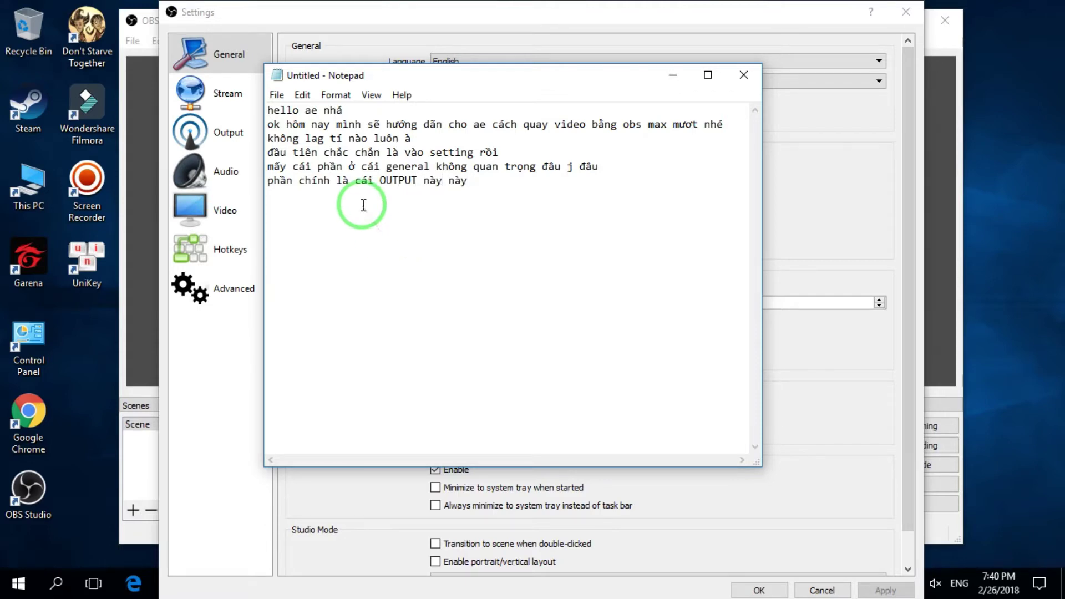
text(!!)
Switch to the OBS settings, open the Recording options under Output, and reposition and shrink the settings window to fit on screen.
click(191, 133)
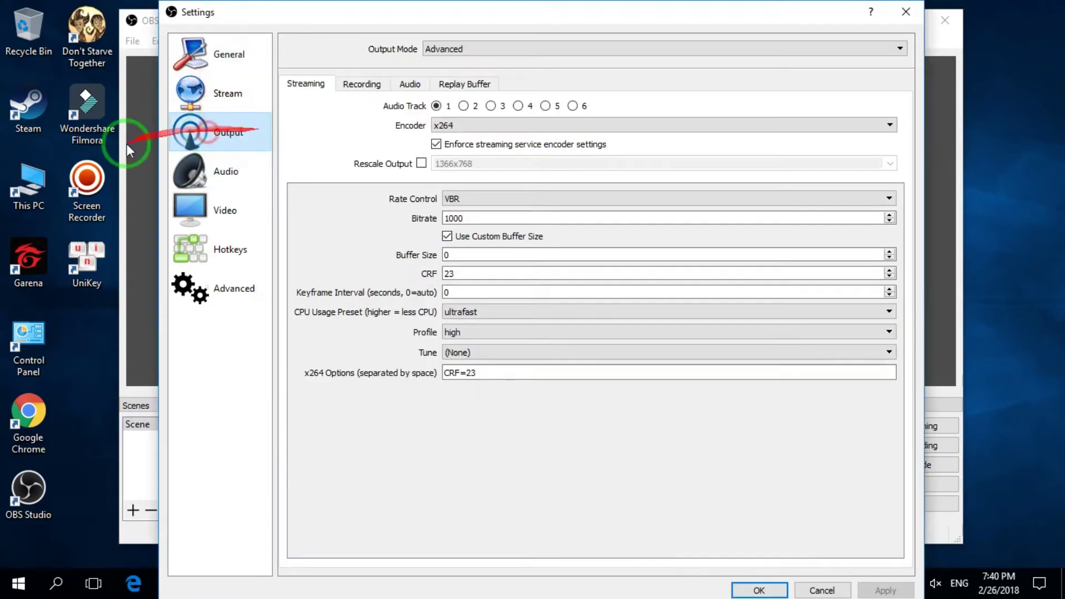
click(362, 84)
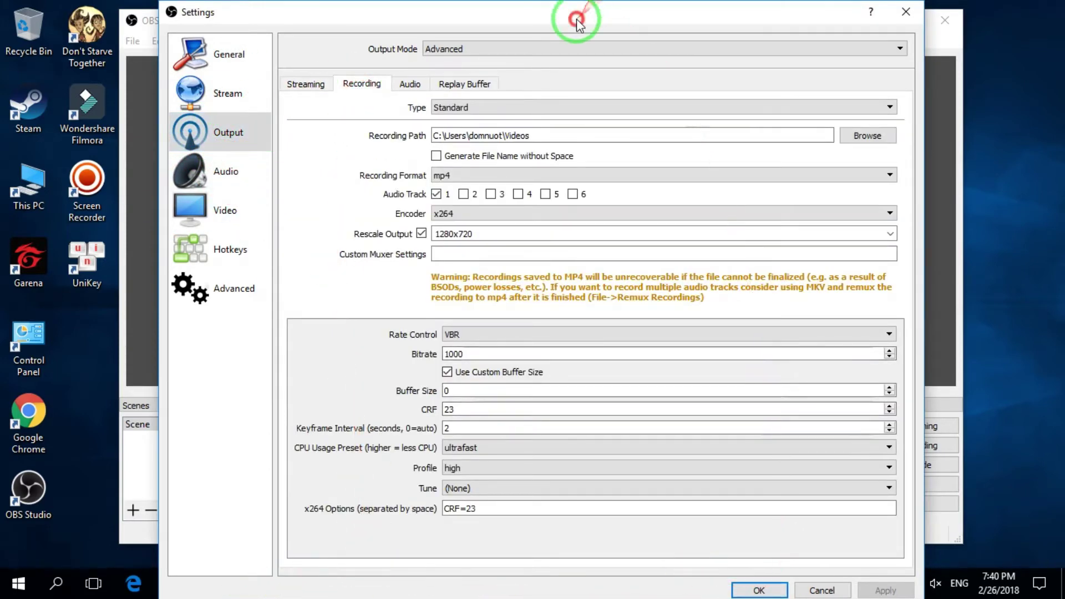
drag(580, 17, 746, 10)
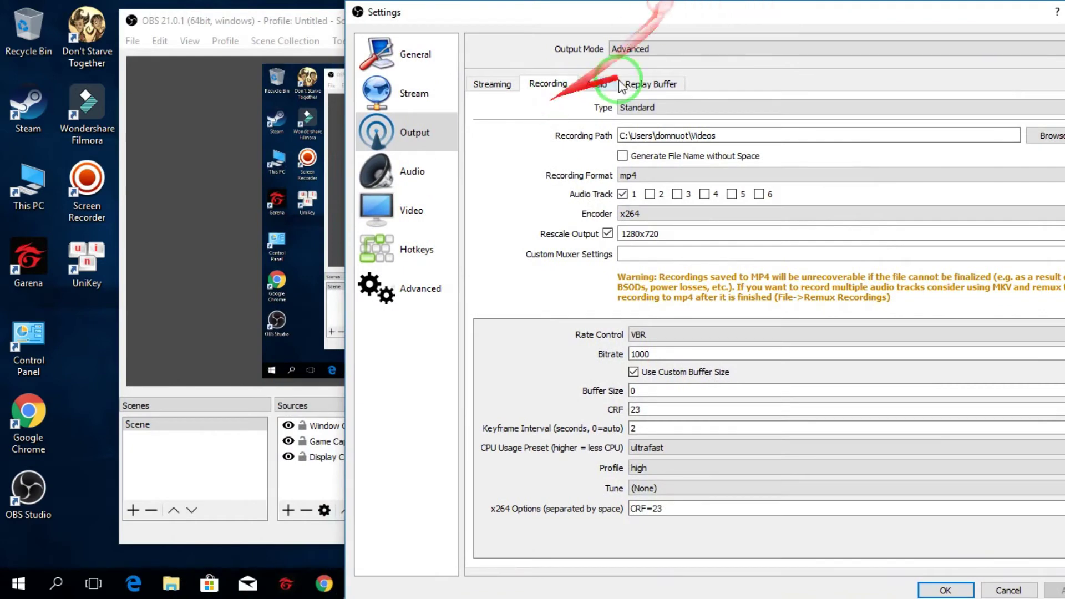
double_click(531, 16)
mouse_move(462, 22)
mouse_down()
mouse_move(487, 23)
mouse_move(450, 28)
mouse_up()
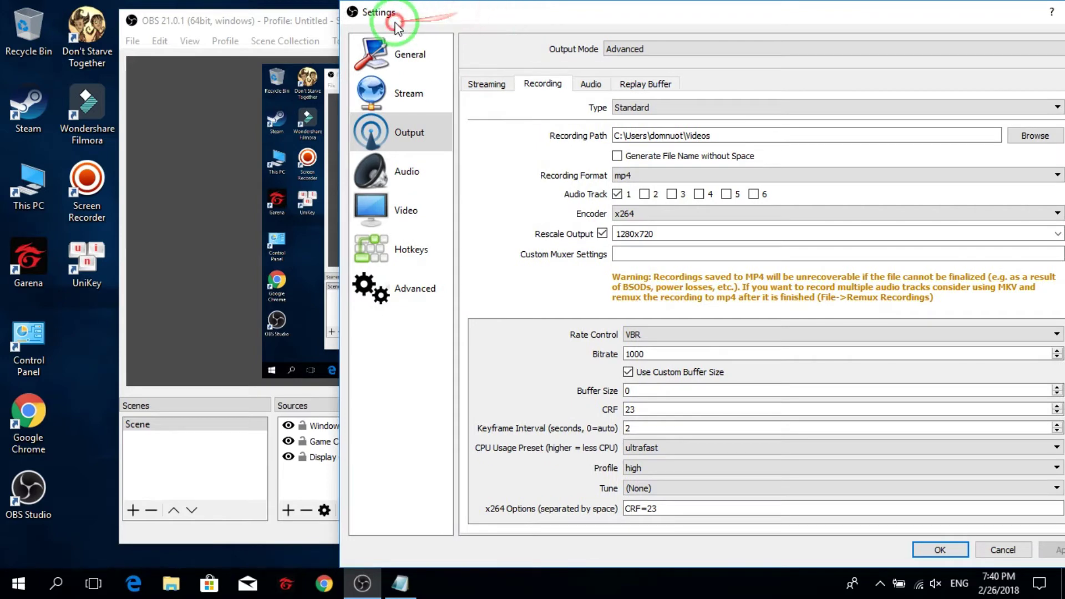
click(652, 13)
double_click(652, 13)
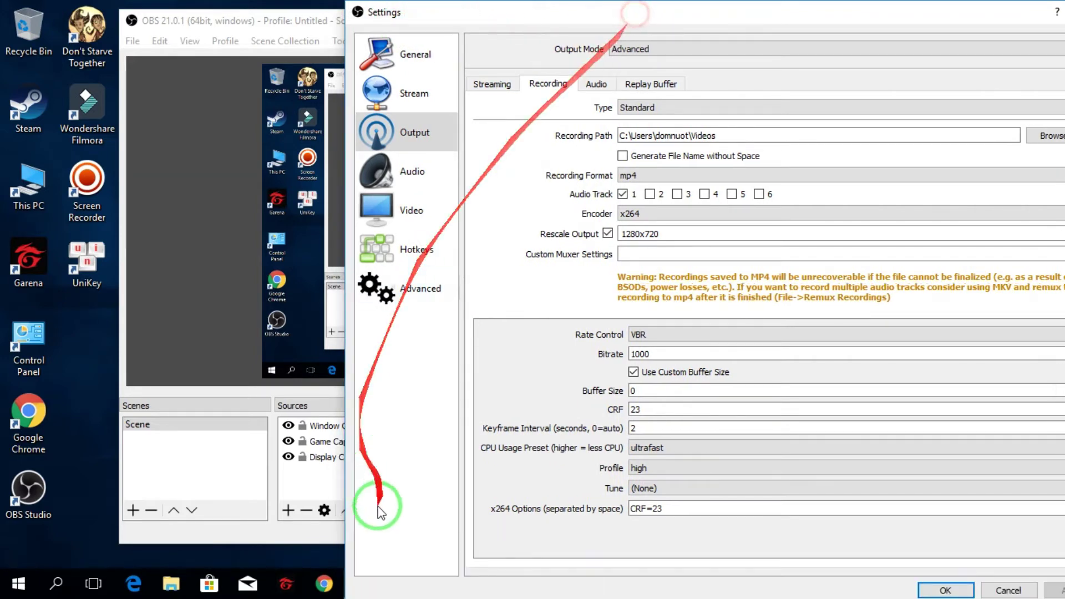
mouse_move(532, 35)
mouse_down()
mouse_move(564, 19)
mouse_move(487, 19)
mouse_move(508, 5)
mouse_move(507, 142)
mouse_move(508, 13)
mouse_move(487, 20)
mouse_up()
Set the recording bitrate to 1000.
scroll(527, 311, down, 3)
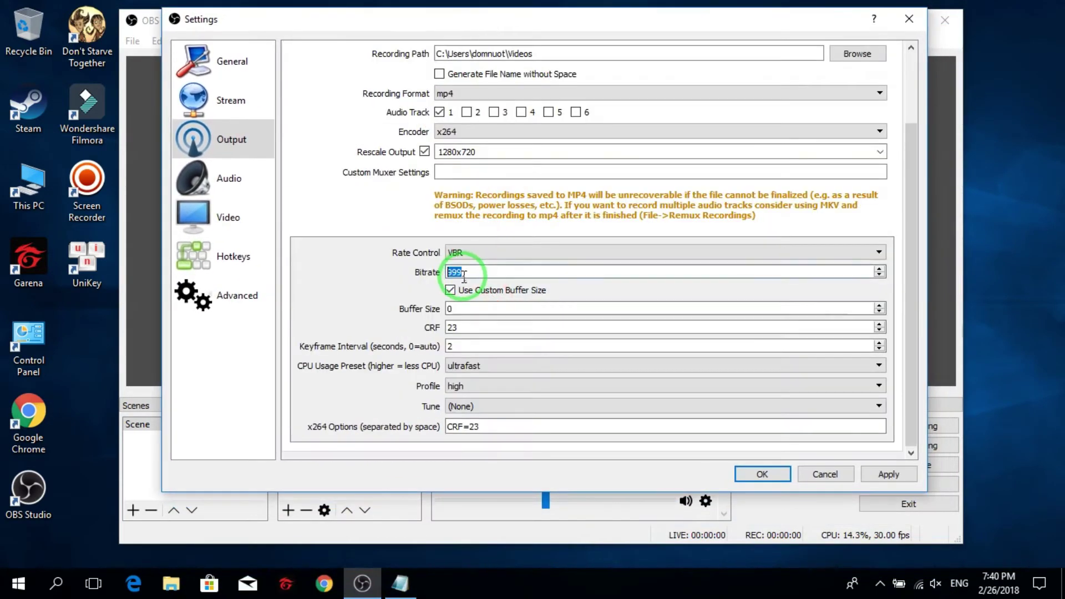
scroll(466, 274, up, 1)
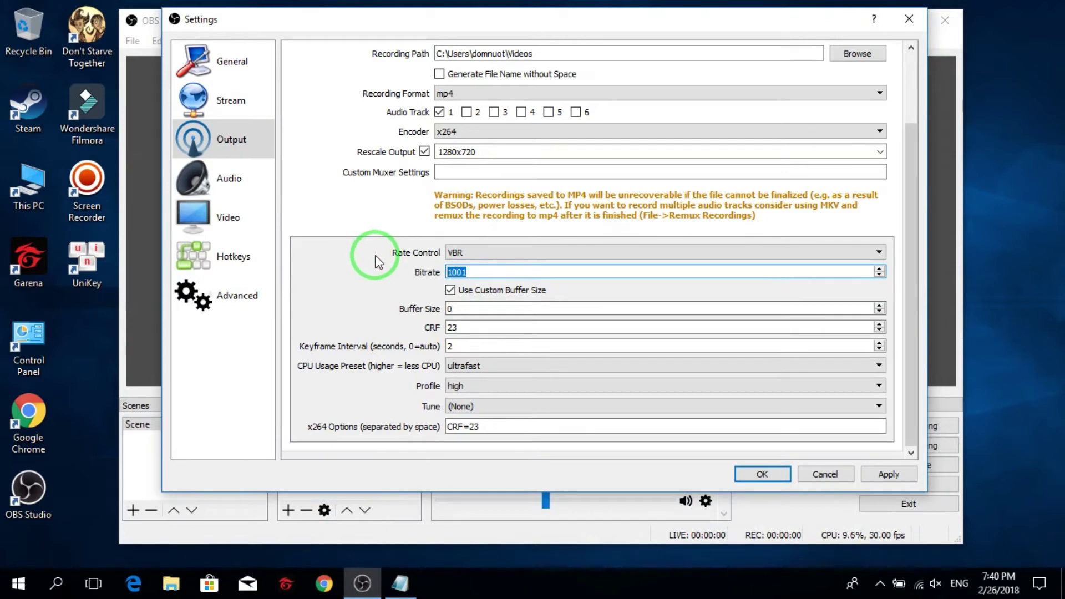
click(472, 273)
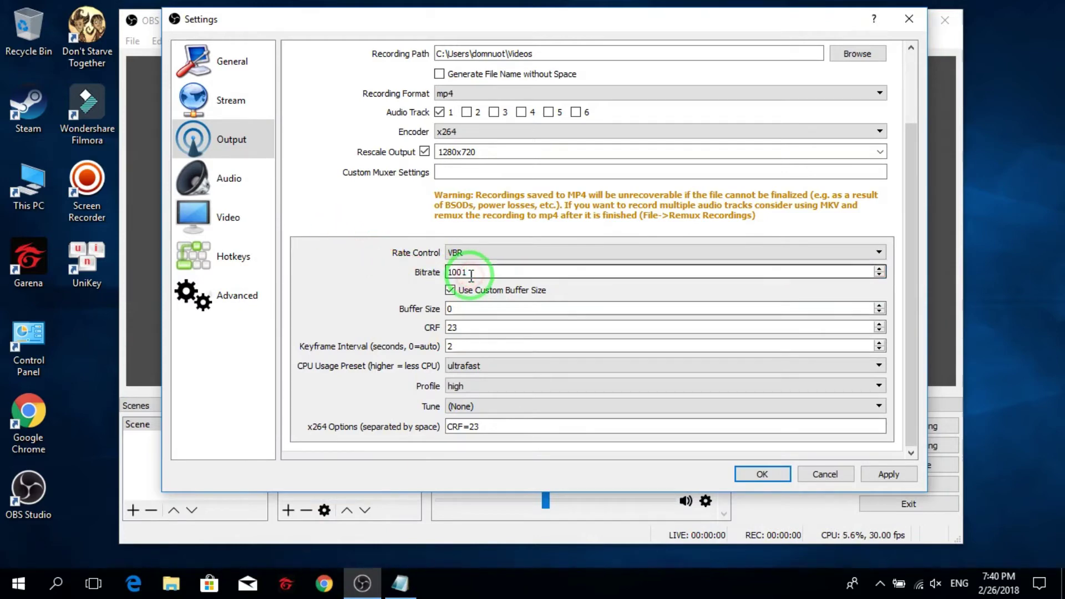
key(BackSpace)
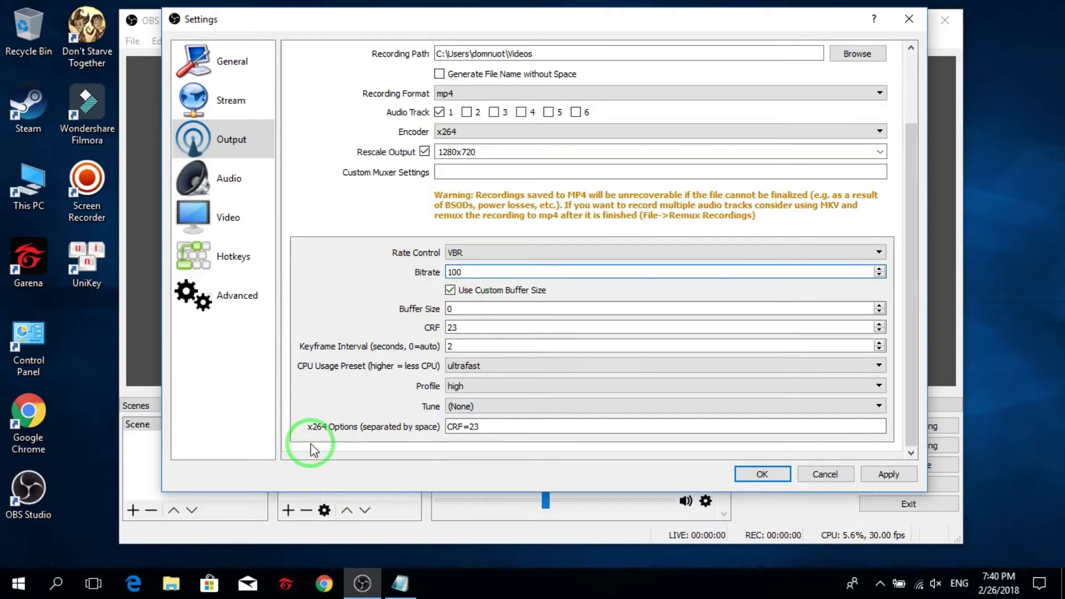
scroll(356, 255, up, 3)
Switch to Notepad and add the line "Vào phần Recording nhé" to the notes.
click(400, 583)
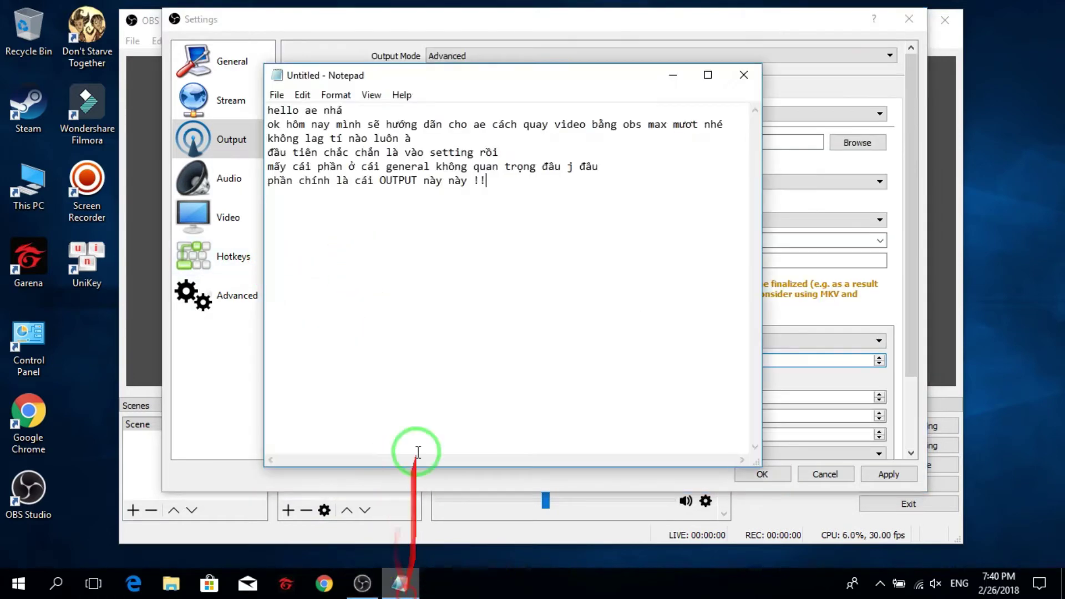
key(Return)
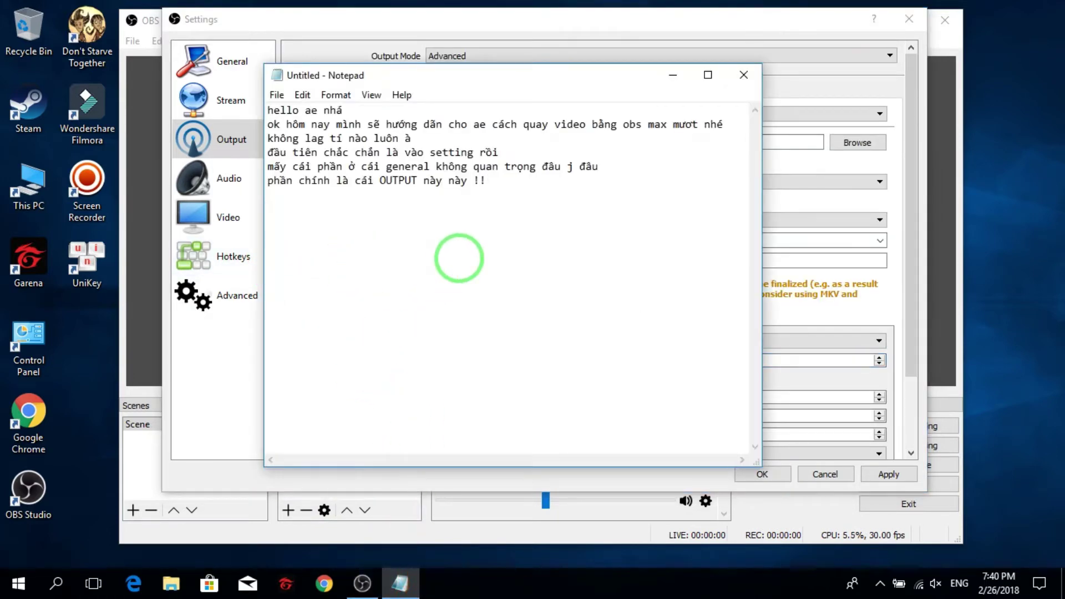
text(Vào phần Recordign)
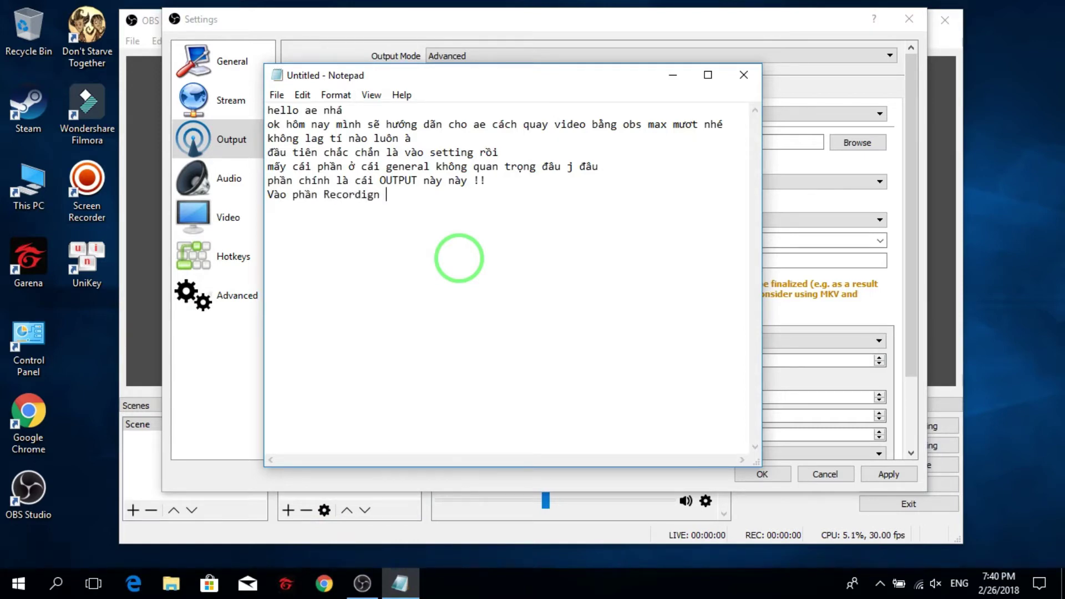
key(BackSpace)
key(BackSpace)
key(BackSpace)
text(ng nhé)
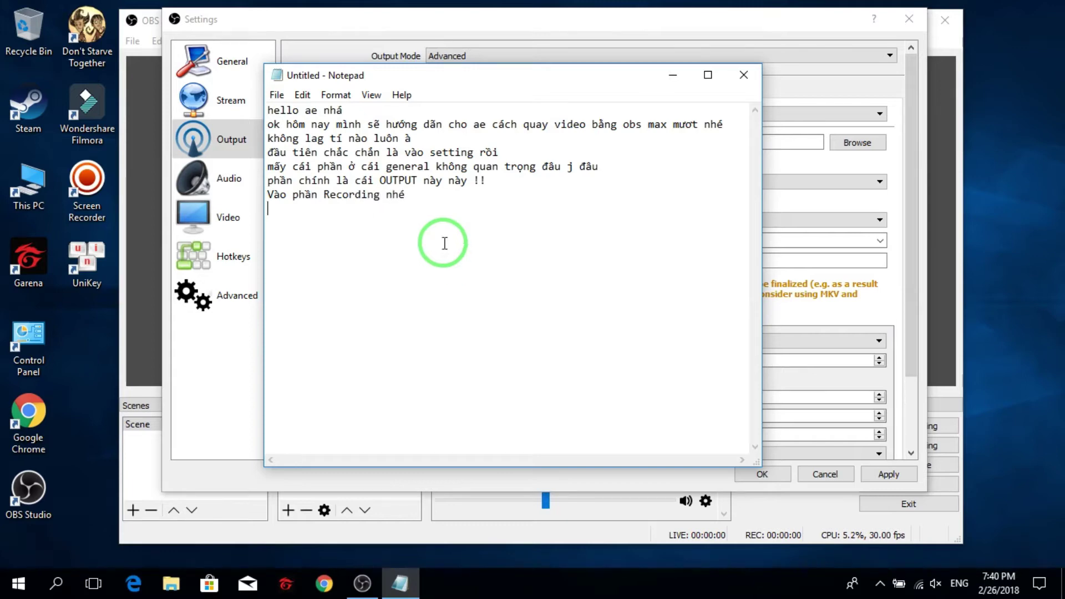
Switch to the OBS settings and choose Advanced as the output mode.
click(445, 32)
click(434, 55)
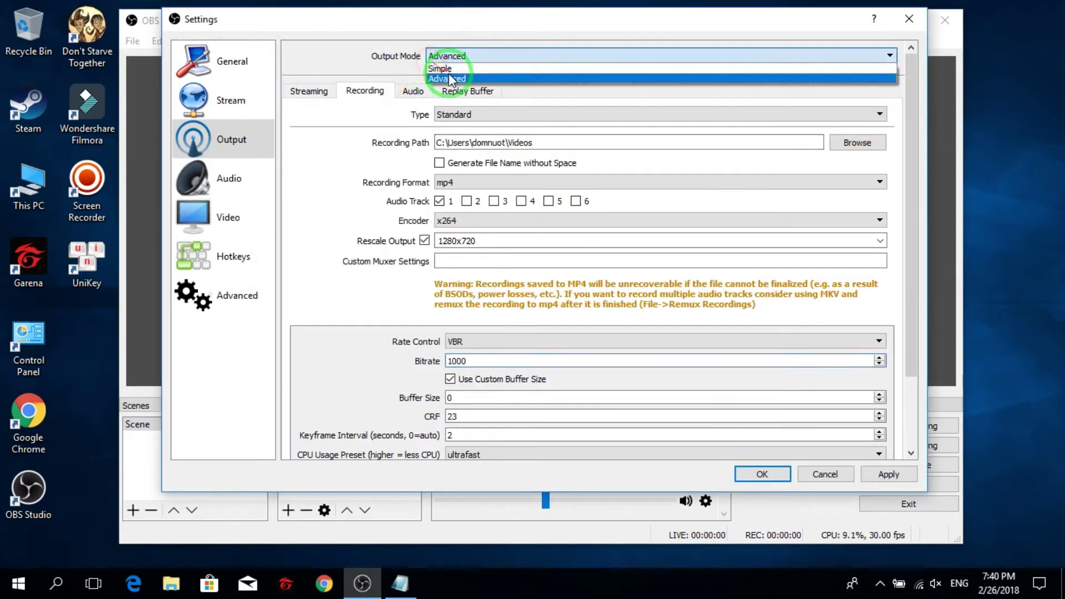
click(443, 78)
Switch to Notepad and add the lines "à đúng rồi" and "đầu tiên nó ở dạng Simple" to the notes.
click(400, 583)
text(à)
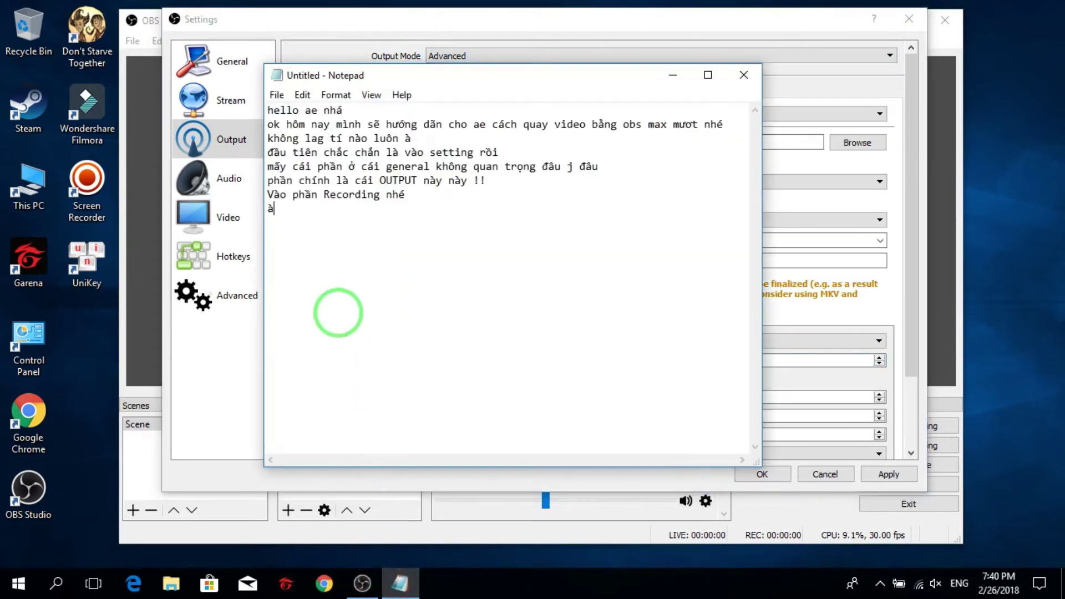
text( đúng rồi)
text(đa)
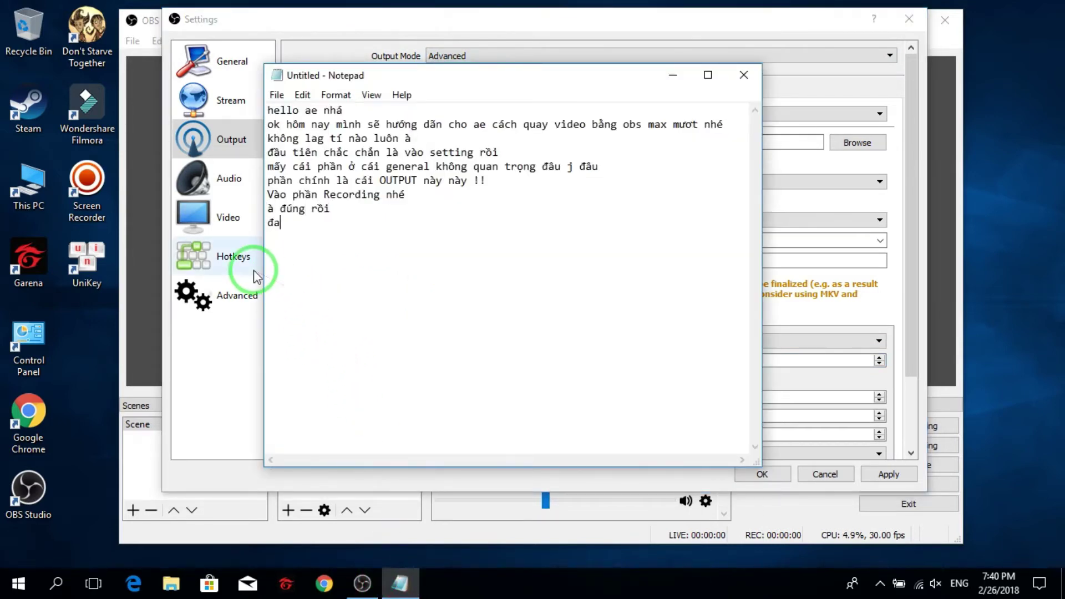
text(u tiên n)
text(ó nhưu )
text(này)
text(dang )
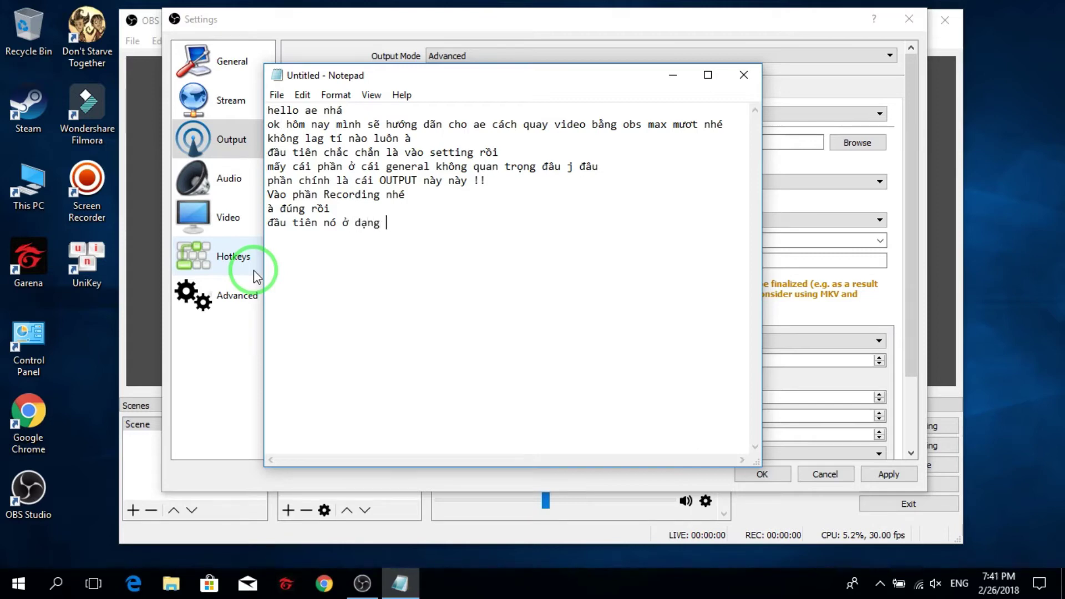
text(Simple)
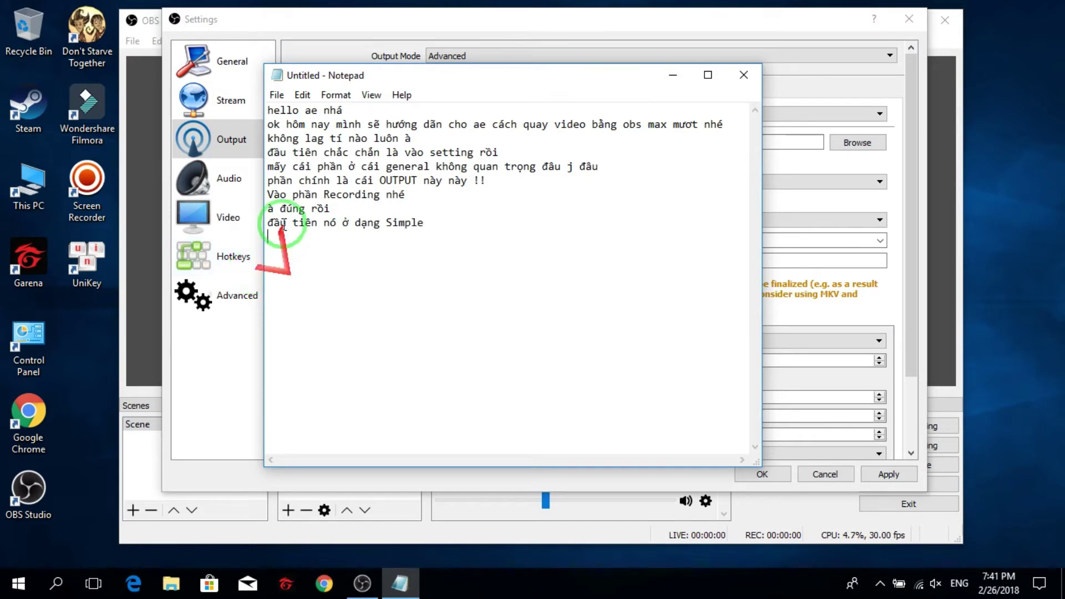
Switch to the OBS settings and choose Simple as the output mode.
click(452, 43)
click(454, 55)
click(456, 70)
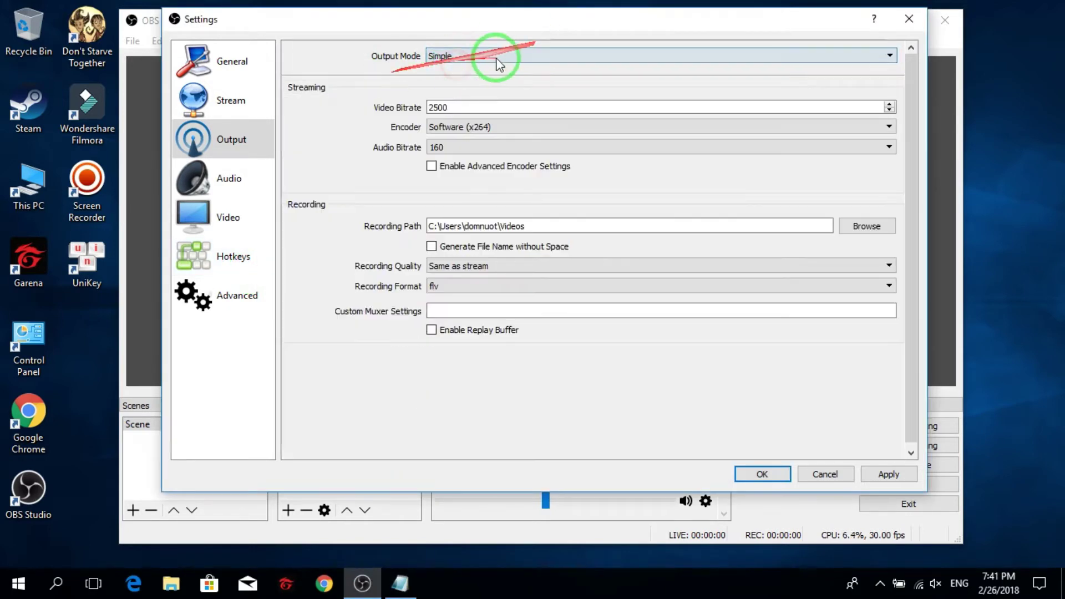
click(452, 56)
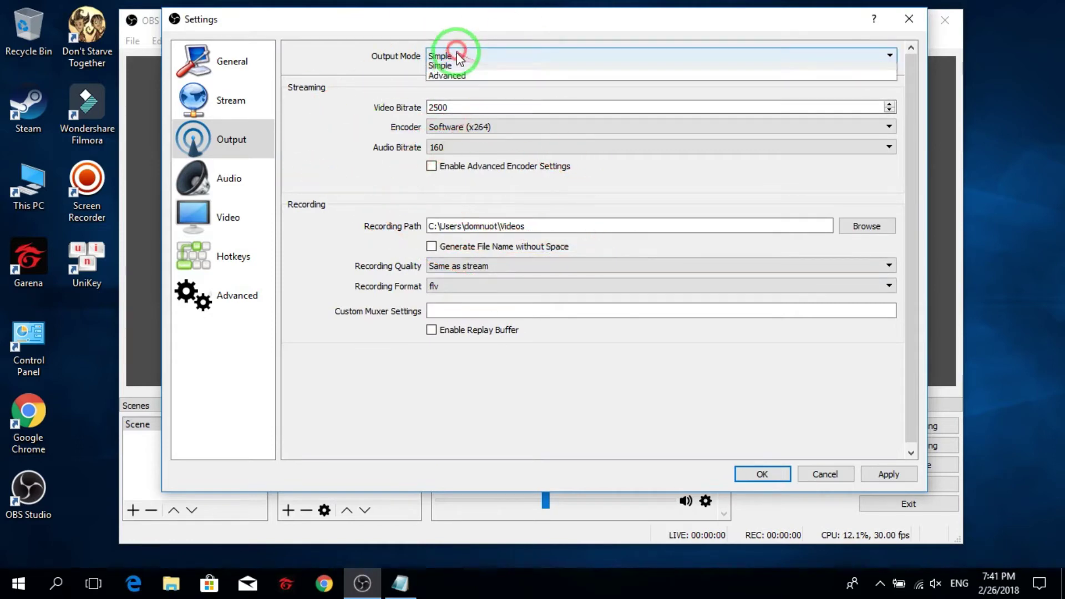
click(392, 53)
Switch to Notepad and add the line "các bạn chuyển cho mình sang advanced nhé" to the notes.
click(412, 588)
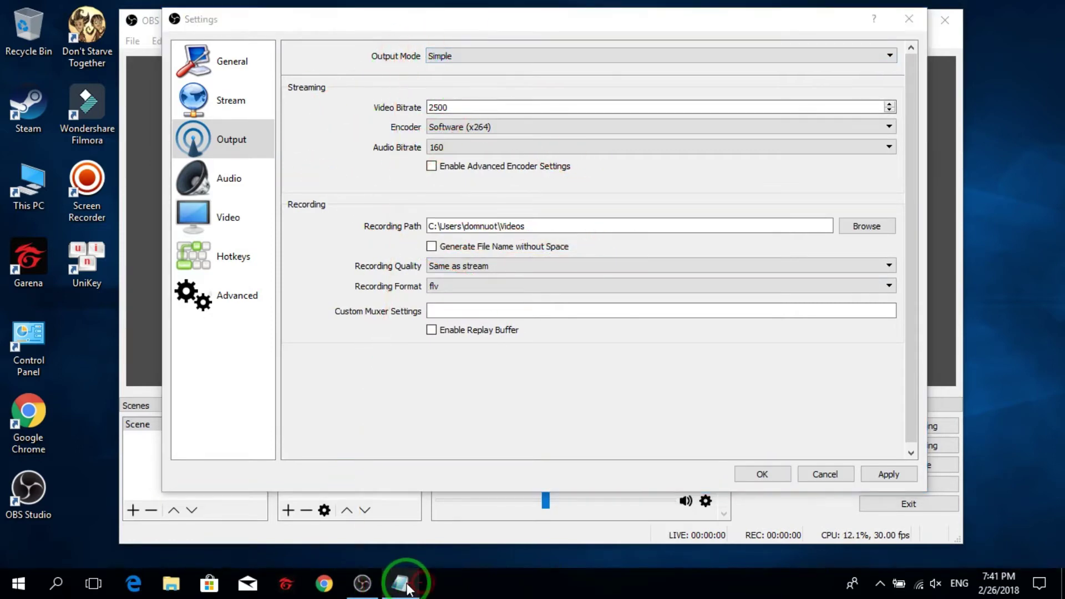
text(ca)
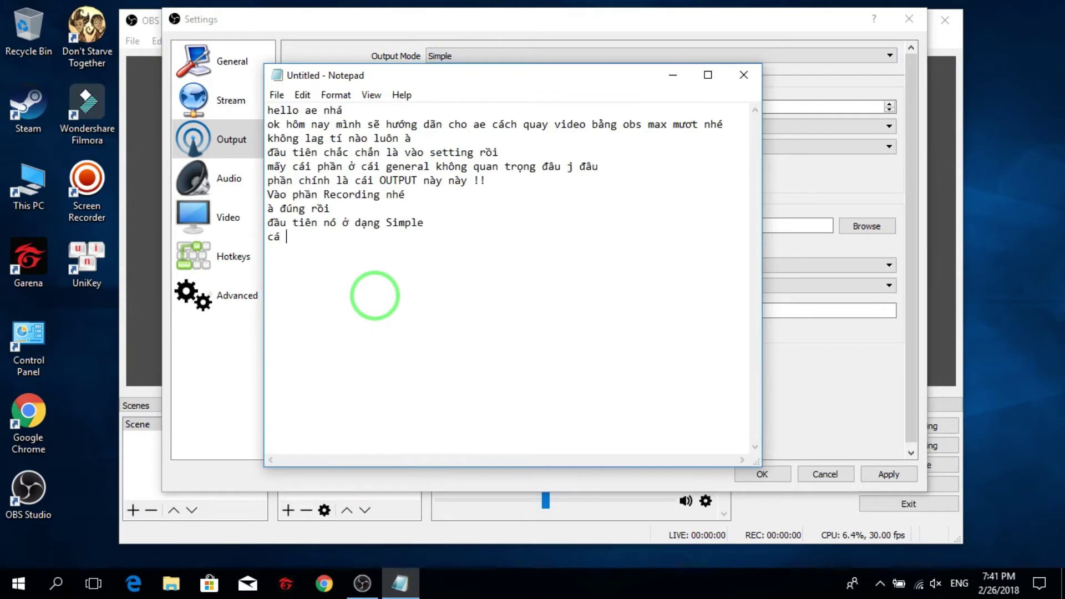
text(c ban chuyên  ch)
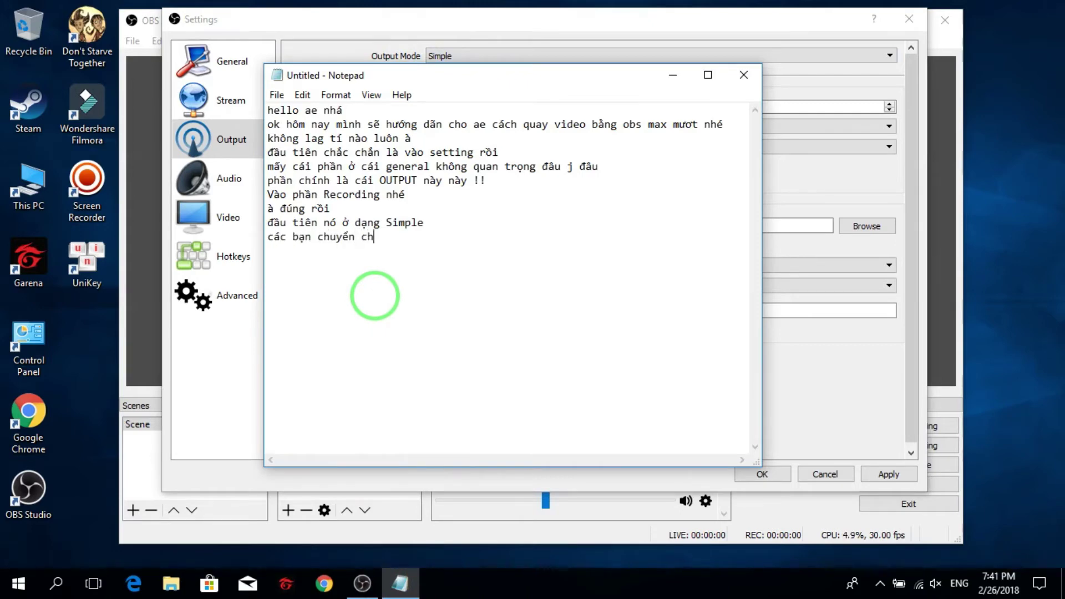
text(o minh sang advan)
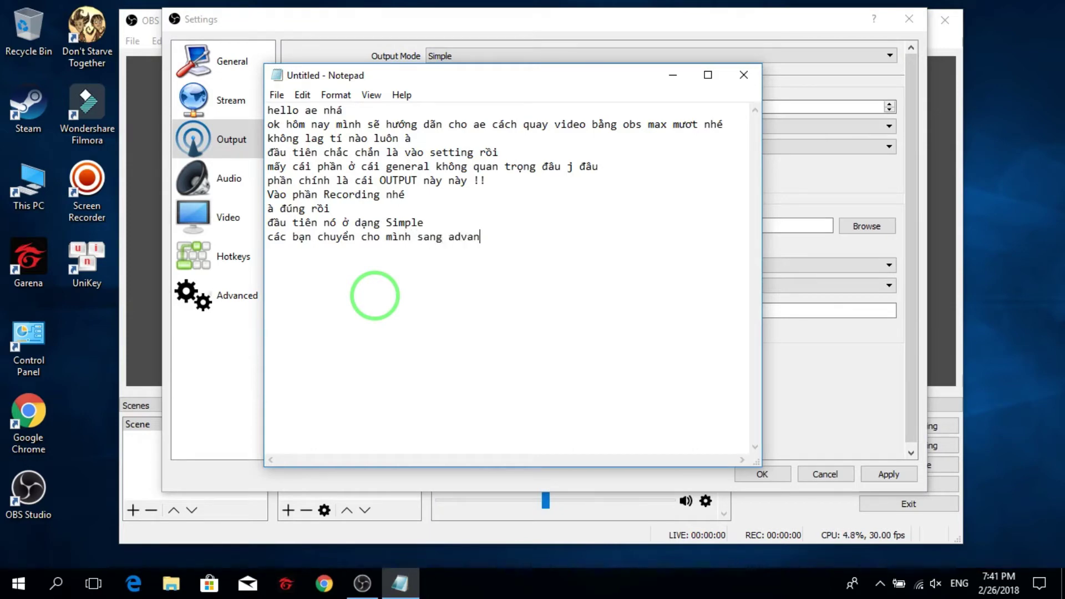
text(ced nhe)
Return to the OBS settings and change the output mode to Advanced.
click(463, 56)
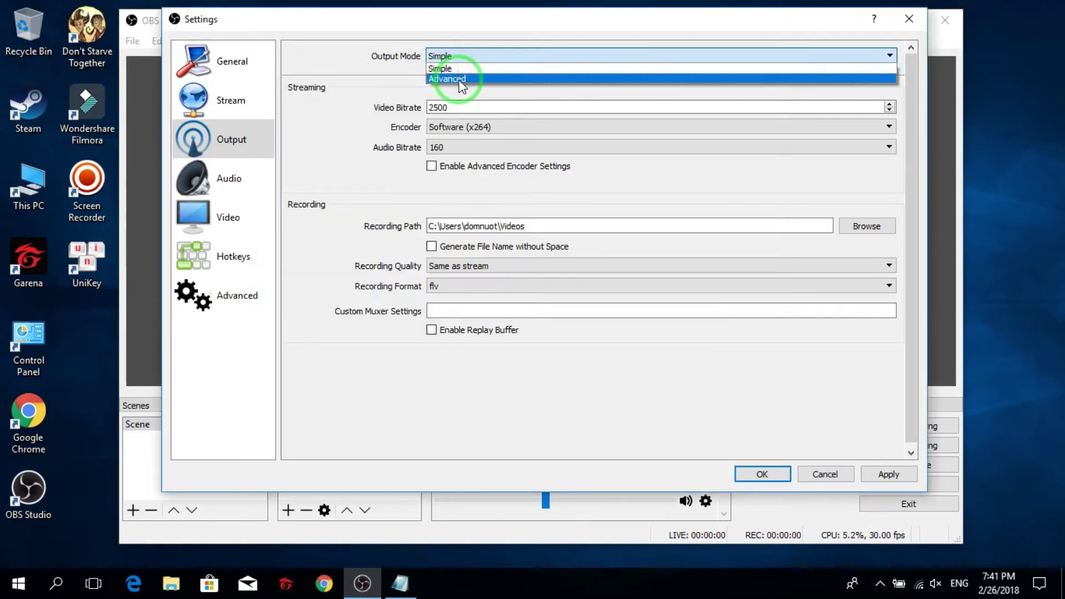
click(458, 79)
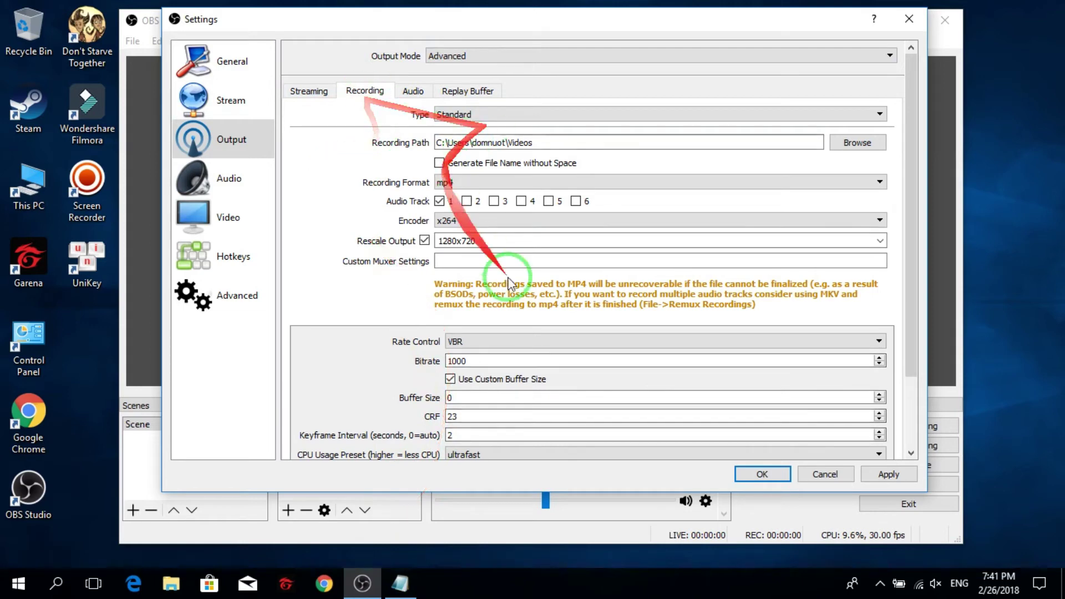
click(460, 342)
click(328, 321)
Switch to Notepad and add the line "ok cái phần setting là mình set trước cho các bạn rồi" to the notes.
click(408, 585)
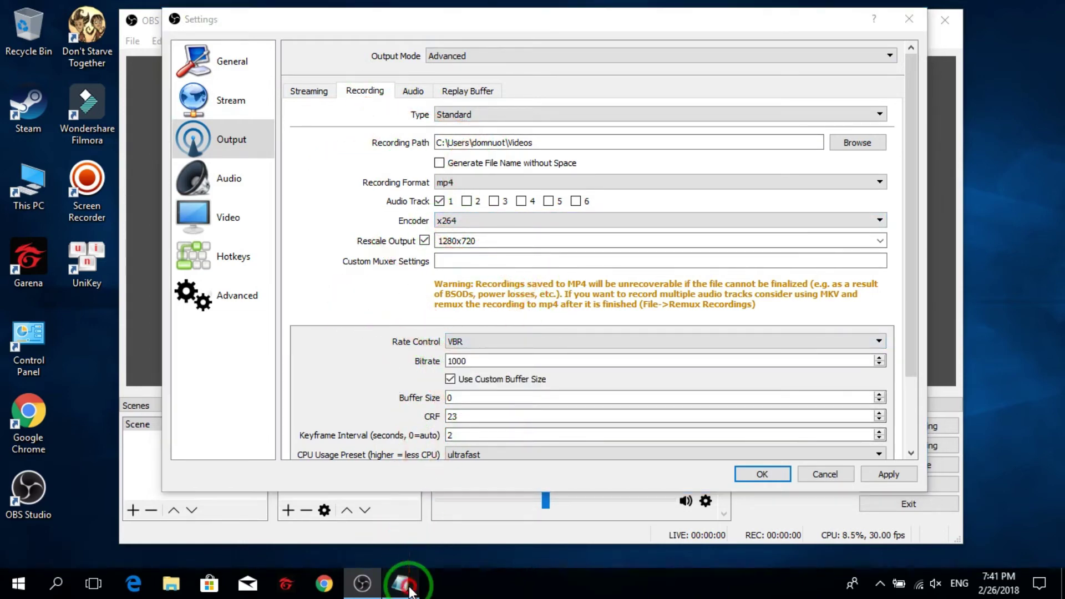
click(473, 412)
text(ok)
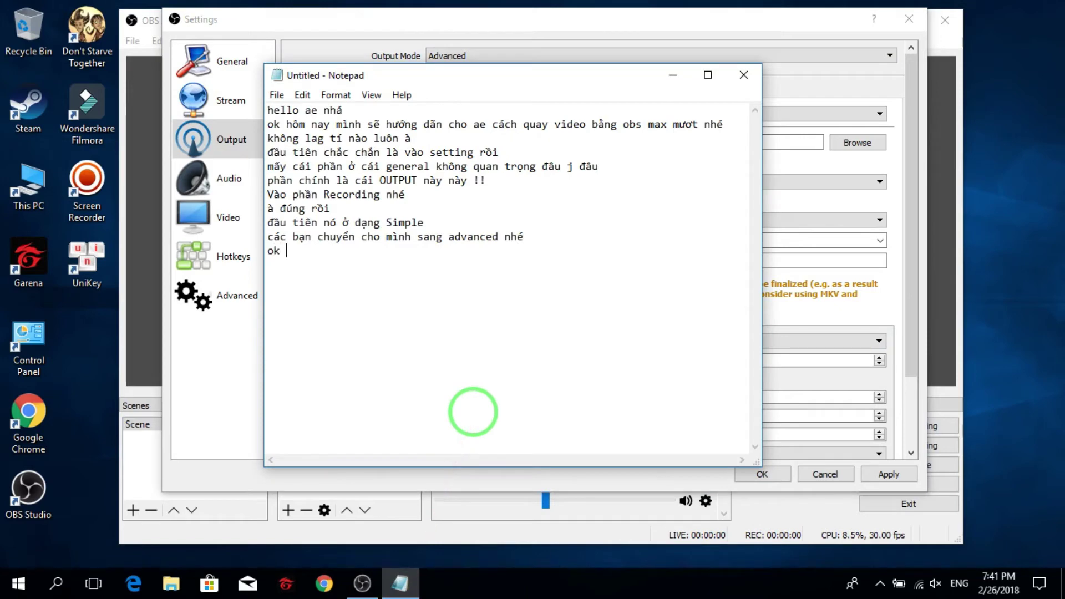
text( cái phần setting la)
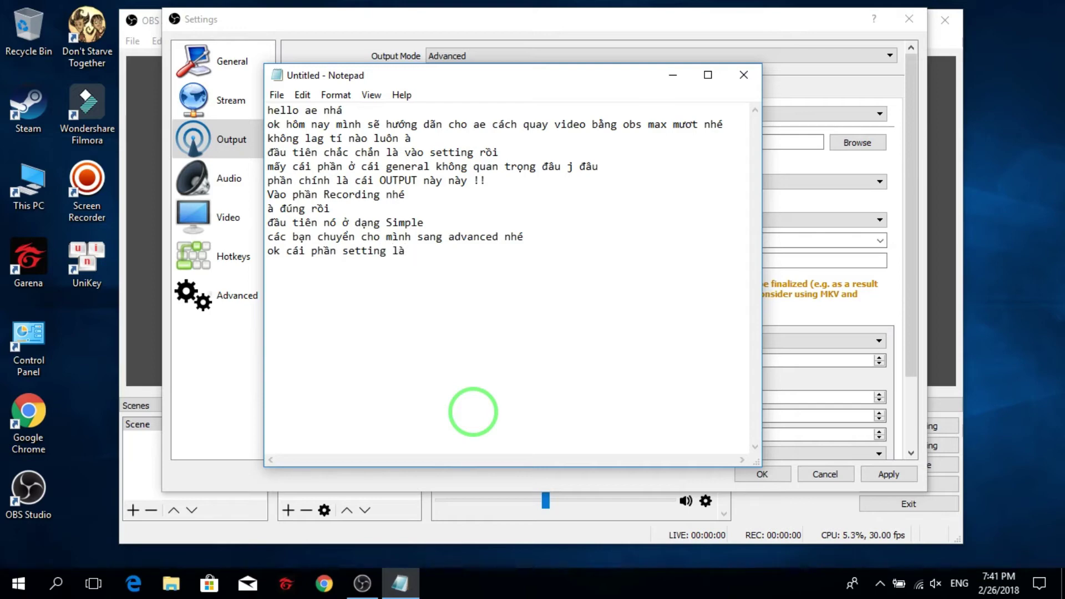
text( minh set trước)
text( cho)
key(BackSpace)
text(trươc cho cac)
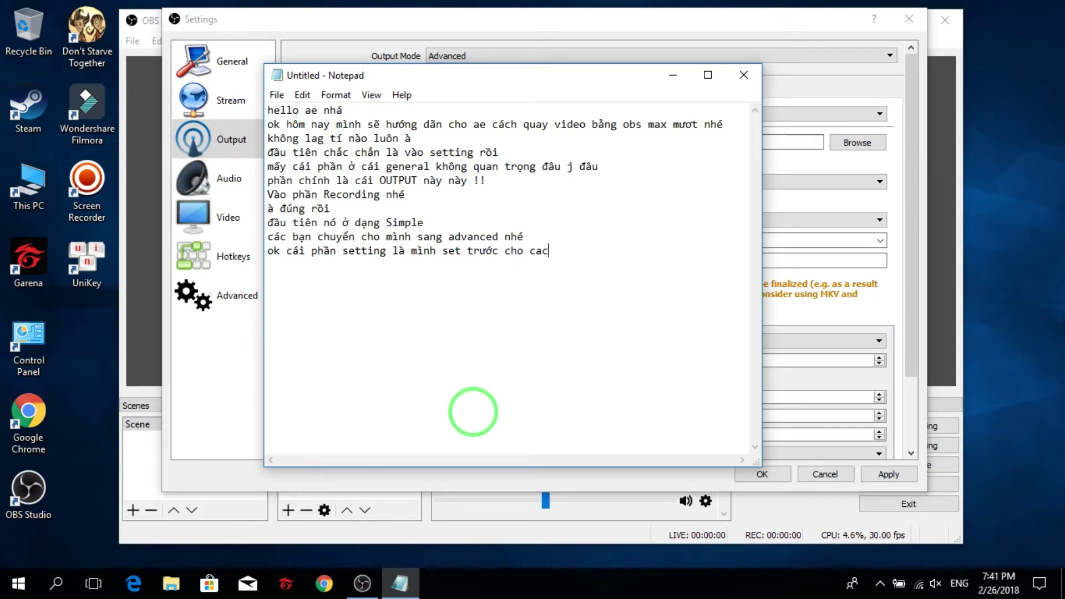
text( bảno)
key(BackSpace)
key(BackSpace)
key(BackSpace)
key(BackSpace)
text(an)
text(rôi)
Switch to the OBS settings, shift the settings window slightly, and set the recording's Rescale Output to 1280x720.
click(641, 19)
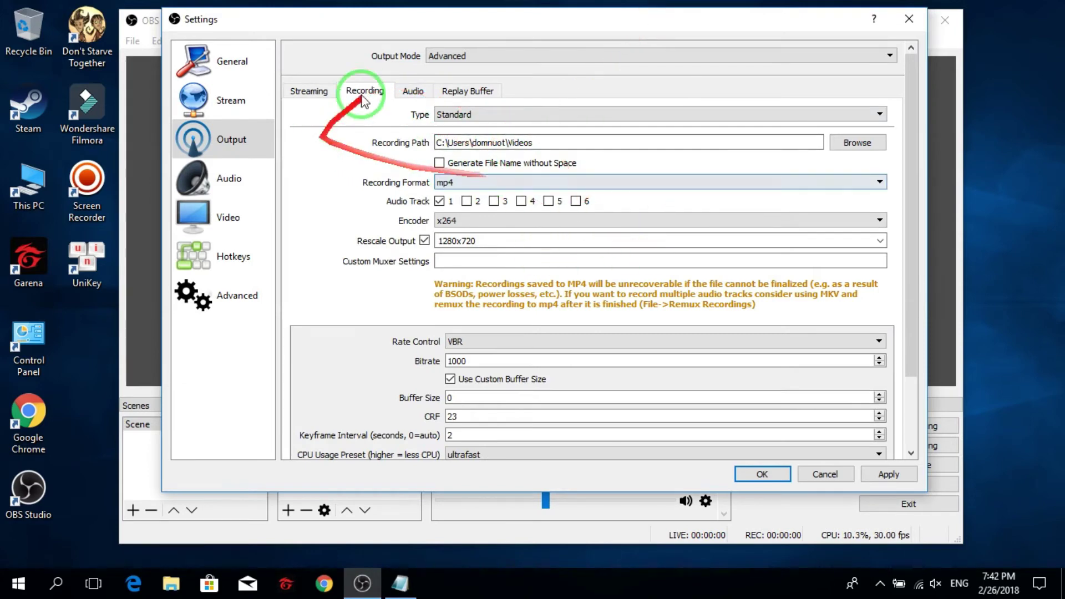
drag(386, 28, 375, 25)
scroll(500, 239, down, 3)
scroll(547, 250, down, 3)
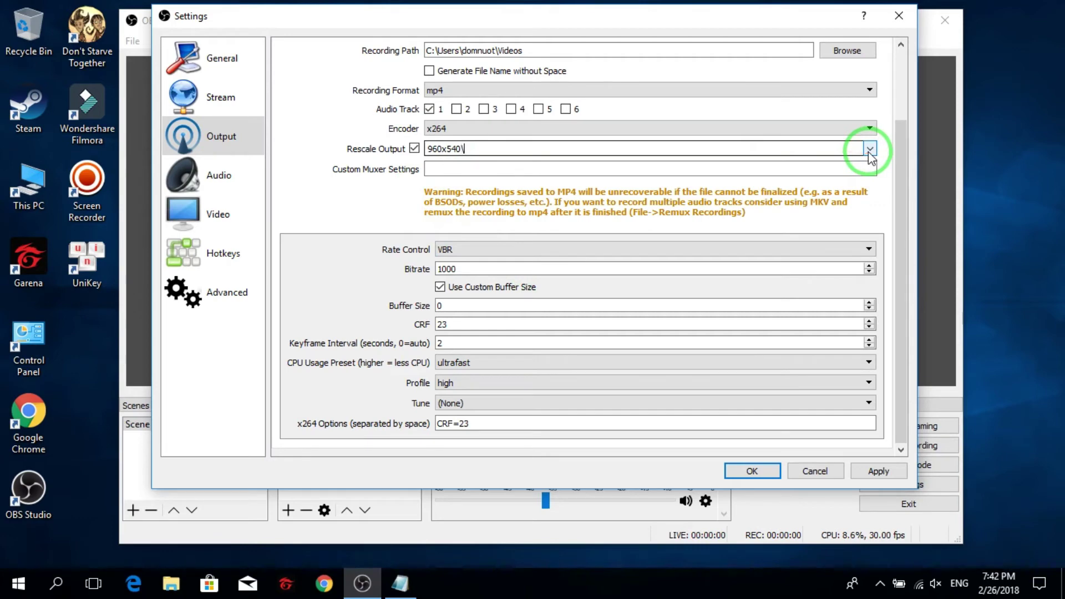
key(BackSpace)
key(BackSpace)
key(BackSpace)
key(BackSpace)
key(BackSpace)
key(BackSpace)
key(BackSpace)
text(1280x720)
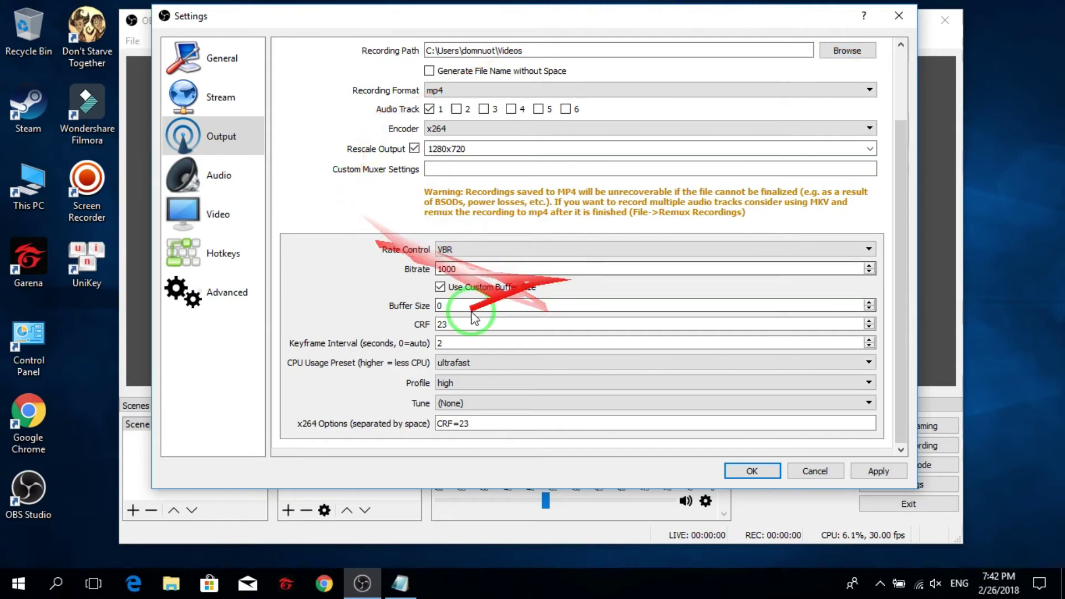
Examine the available Rate Control options for the recording encoder.
click(447, 249)
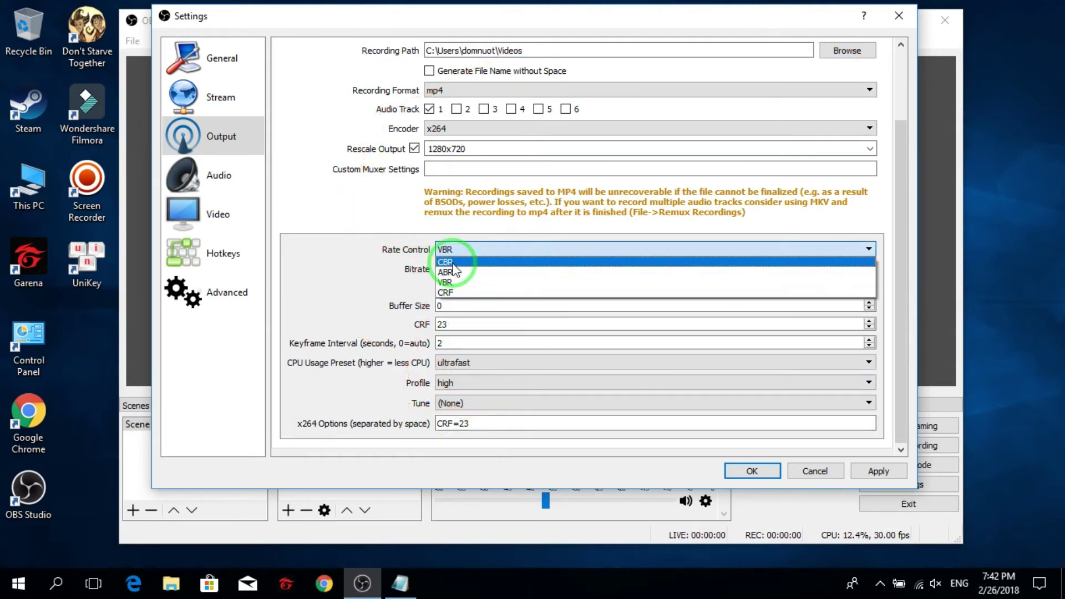
click(436, 249)
click(435, 249)
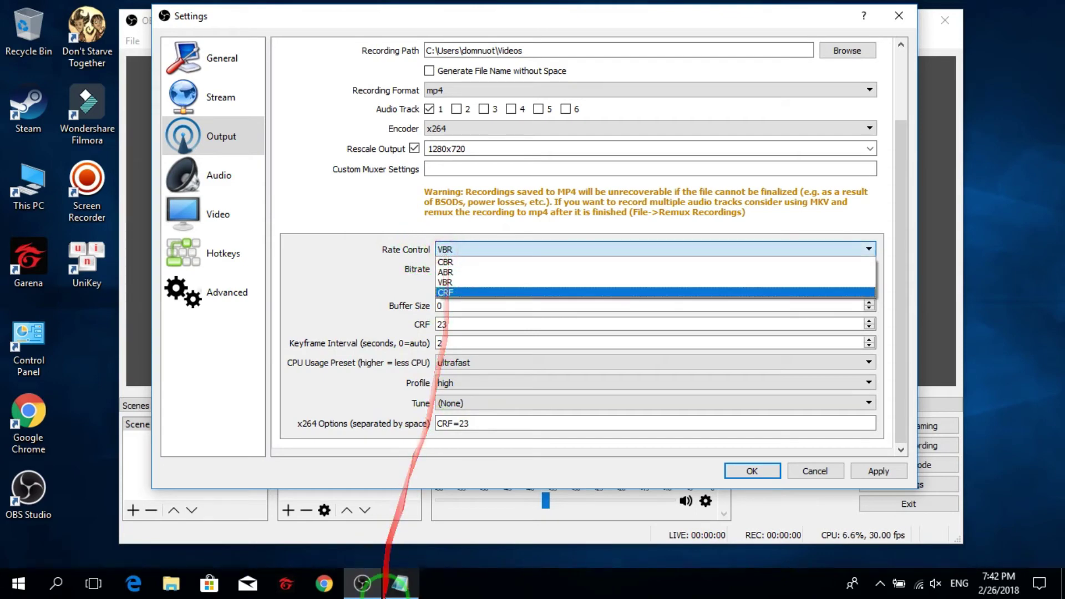
Switch to Notepad and add the line "phần rate control chuyển cho mình sang VBR nhé 100% quay mượt luôn".
click(391, 587)
text(phần)
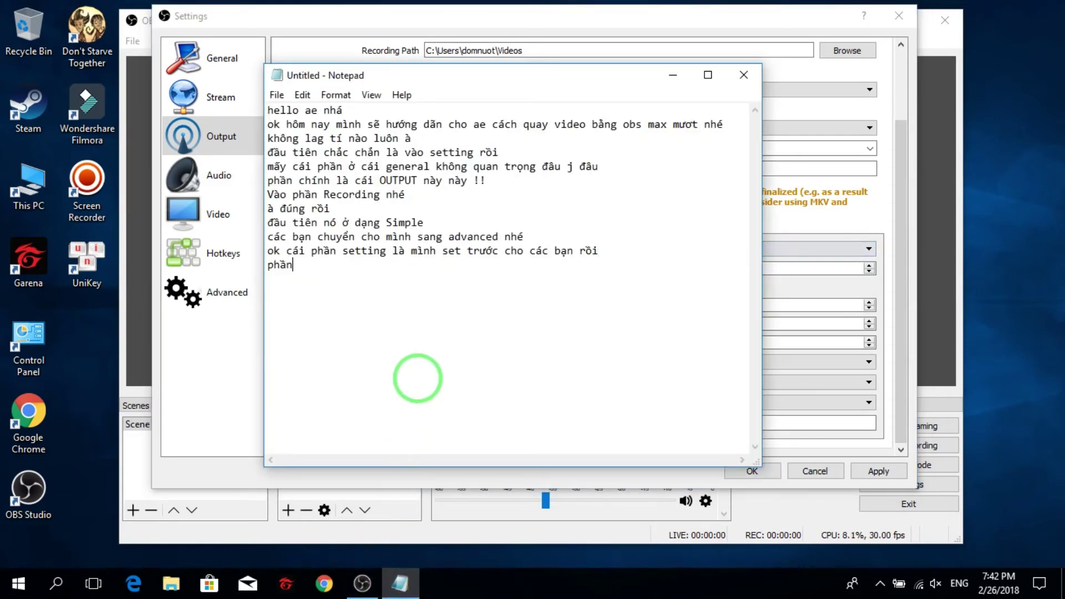
text( rate control c)
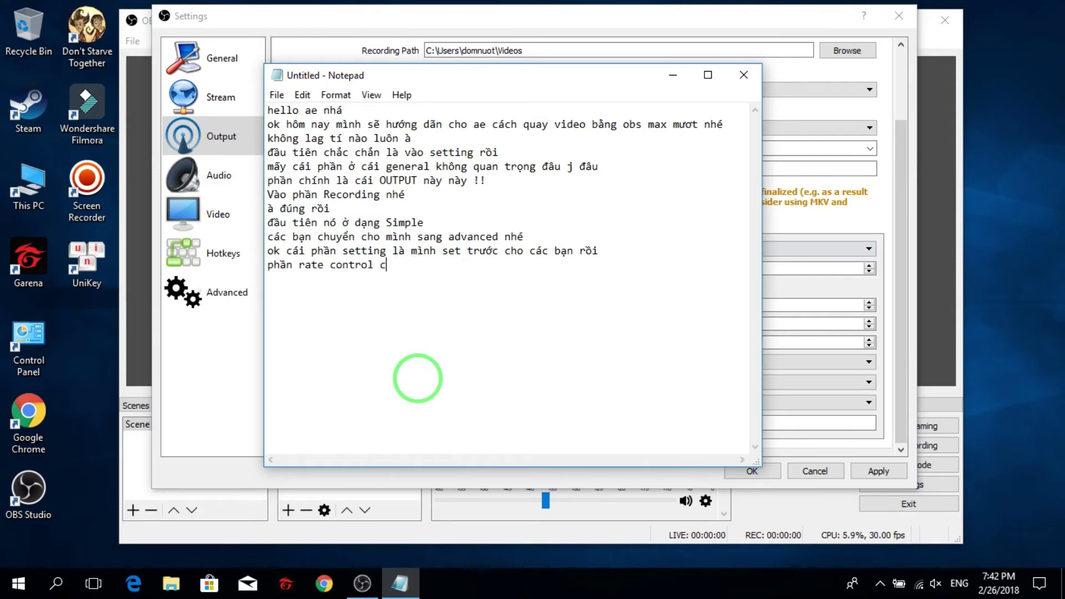
text(huyển cho minh sang )
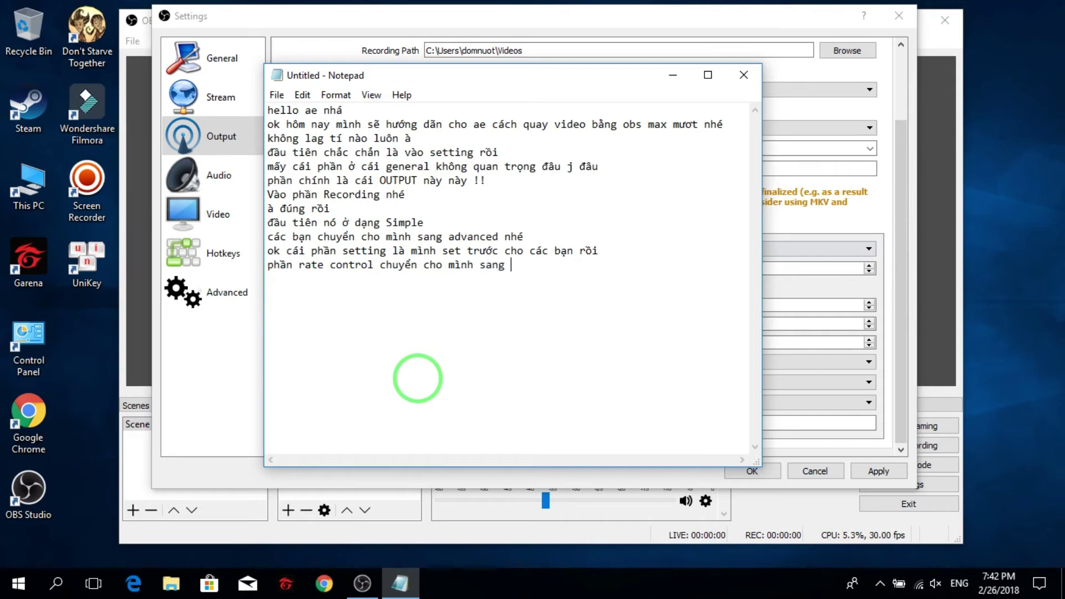
text(VBR nhe)
text( 100)
text(% quá)
key(BackSpace)
key(BackSpace)
key(BackSpace)
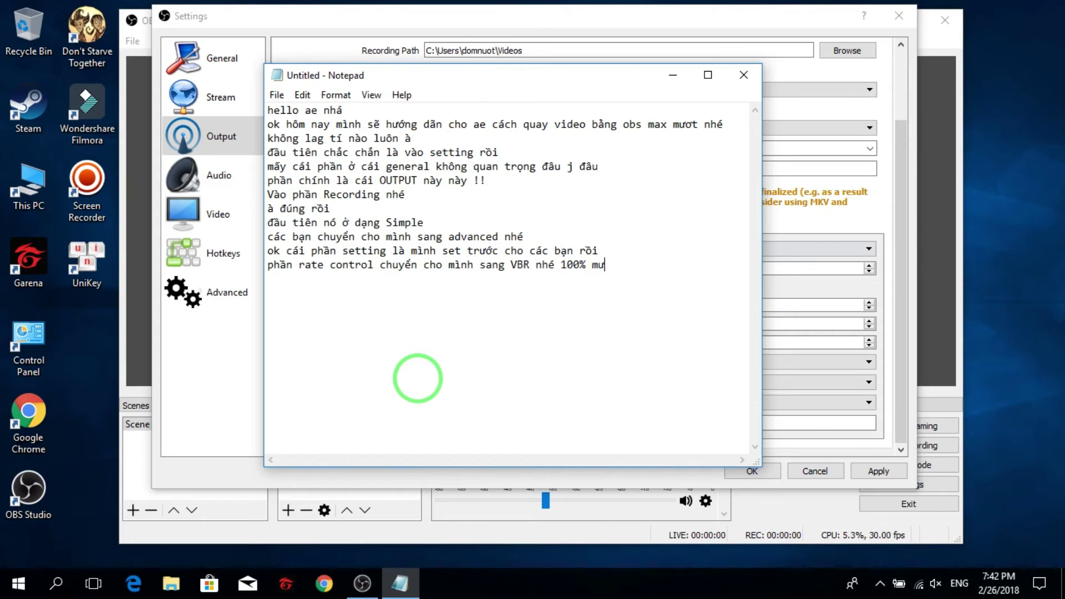
text(quay )
text(muo)
text(t luôn)
key(Return)
Add the line "cái phần setting này là dành cho máy yếu nhé" below the rate control note.
text(đây)
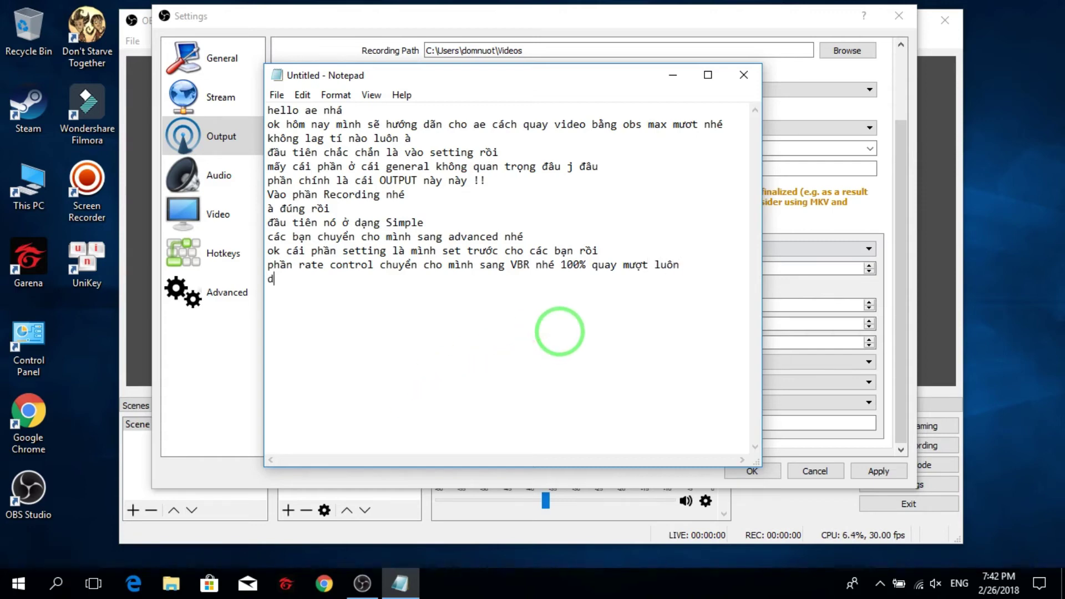
text( là)
key(BackSpace)
key(BackSpace)
key(BackSpace)
key(BackSpace)
key(BackSpace)
key(BackSpace)
text(cau)
key(BackSpace)
text(i phần setting nay là dành cho)
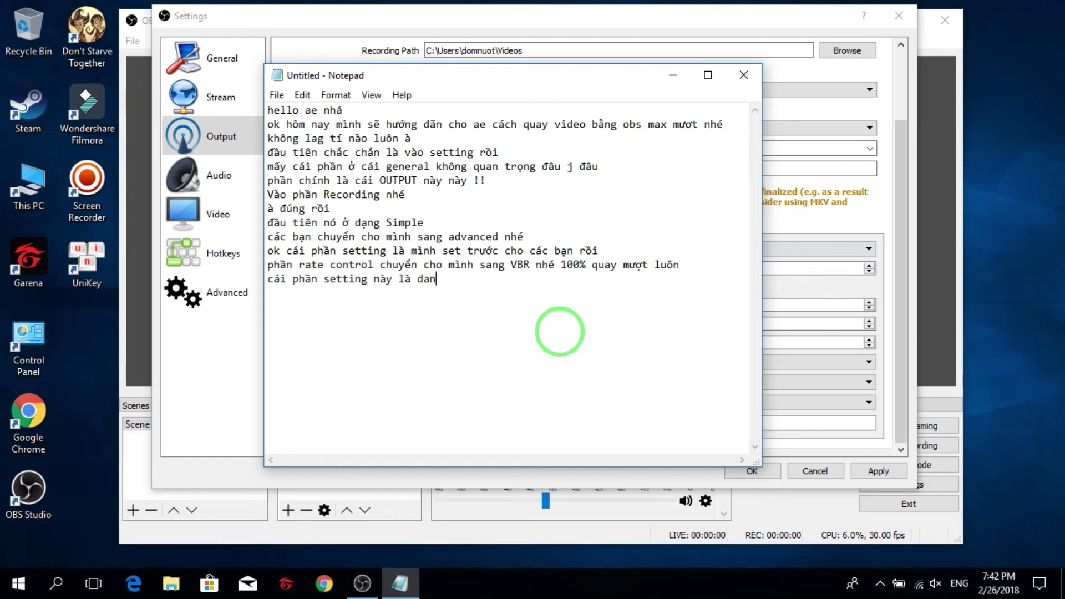
text( máy)
text( yêu)
text( nhe)
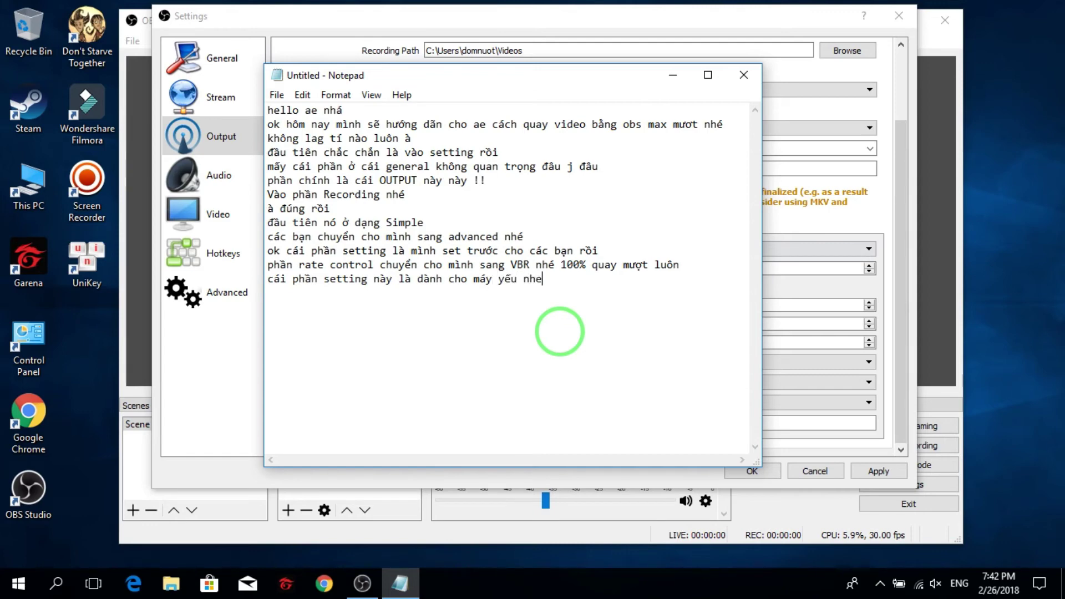
Add the line "máy mạnh thì không cần phải setting kiểu này" to the notes.
text(máy)
text( manh)
text( th)
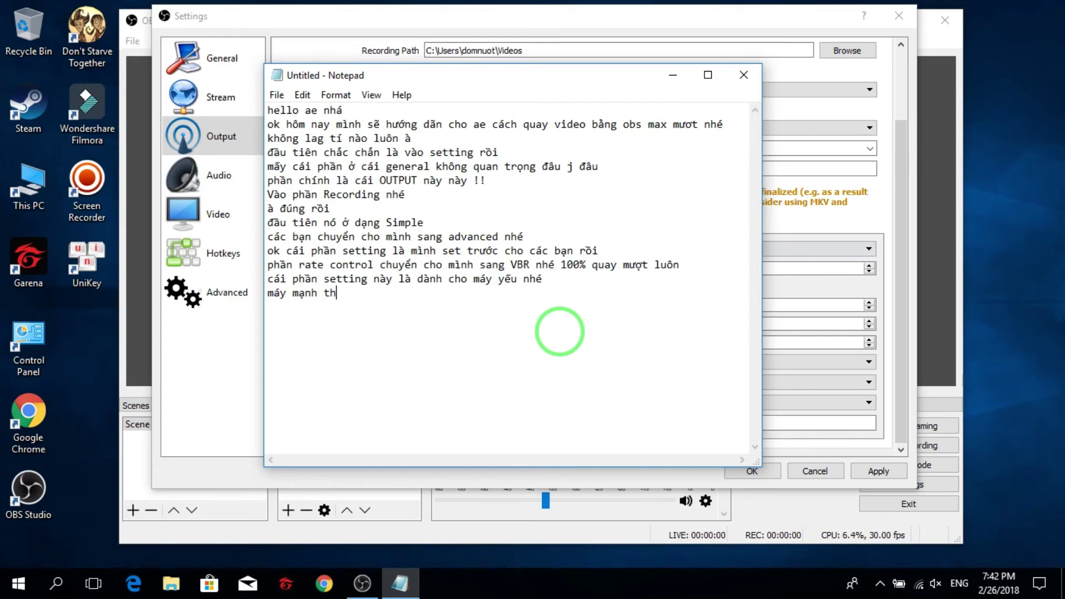
text(ì không cần ph)
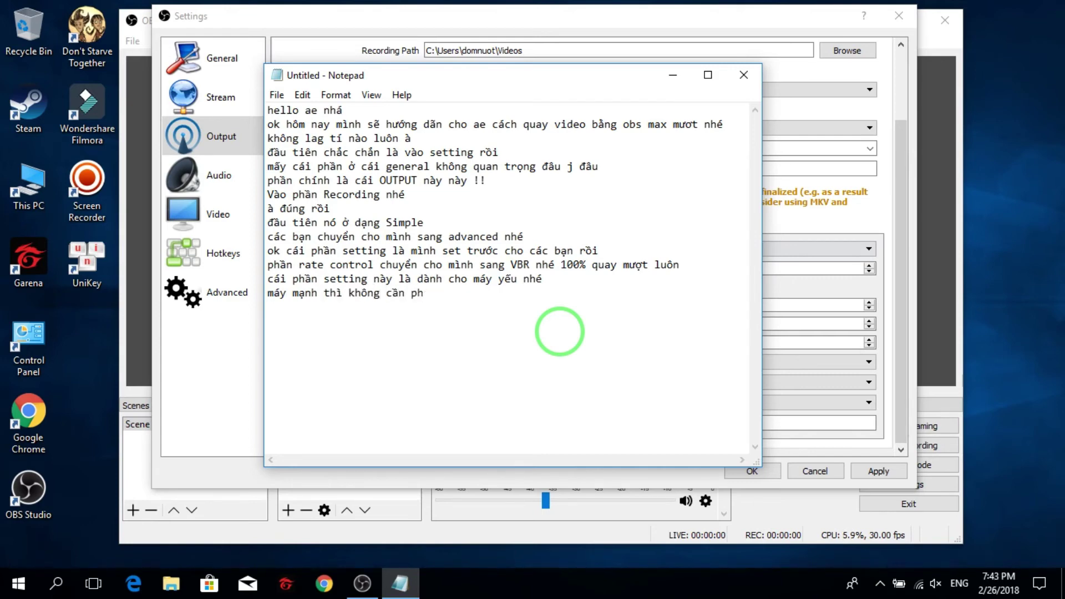
text(ải setting kiêu)
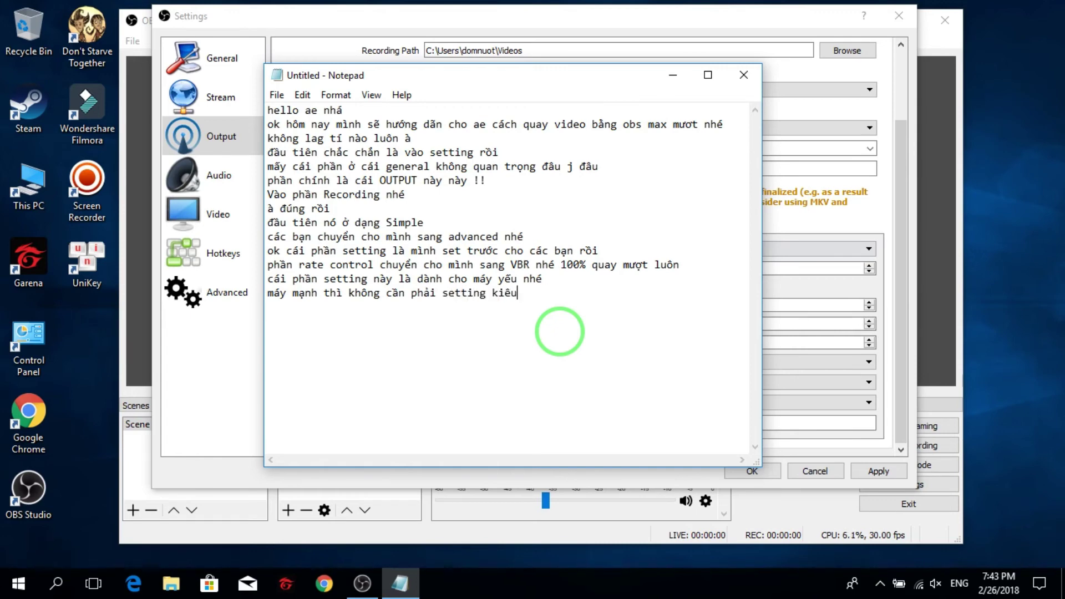
text( này)
Check the recording bitrate in the OBS settings, and add the line "birate để cho mình 10000" to the Notepad notes.
click(392, 14)
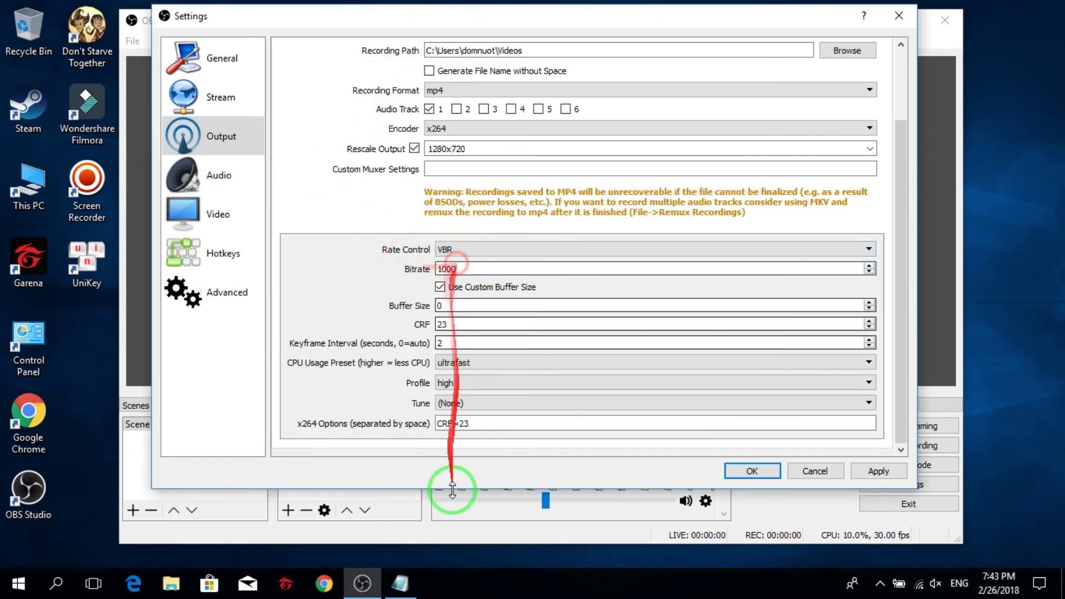
click(400, 583)
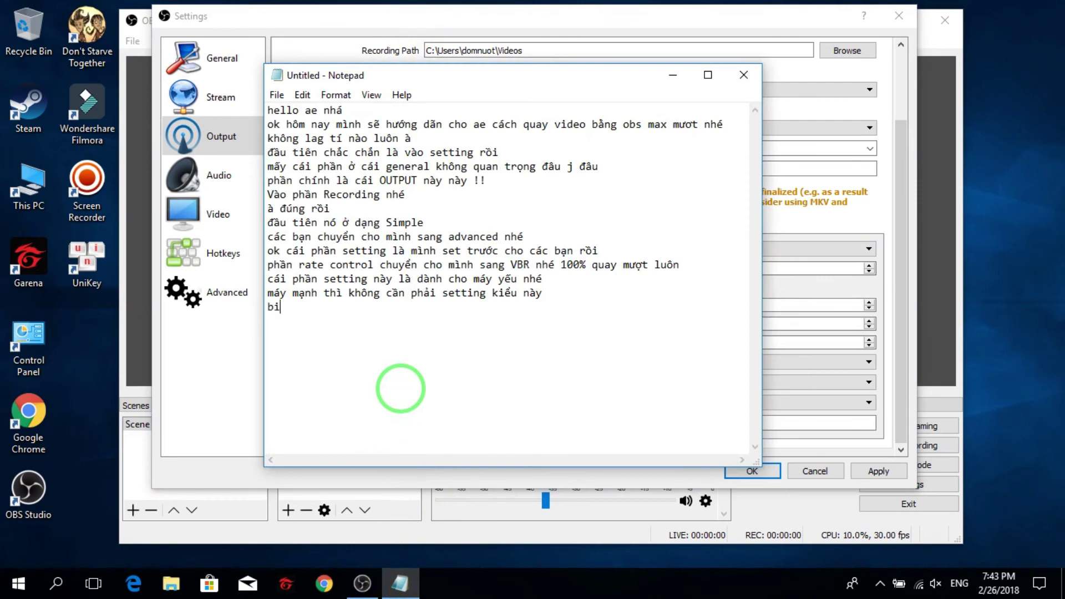
text(birate )
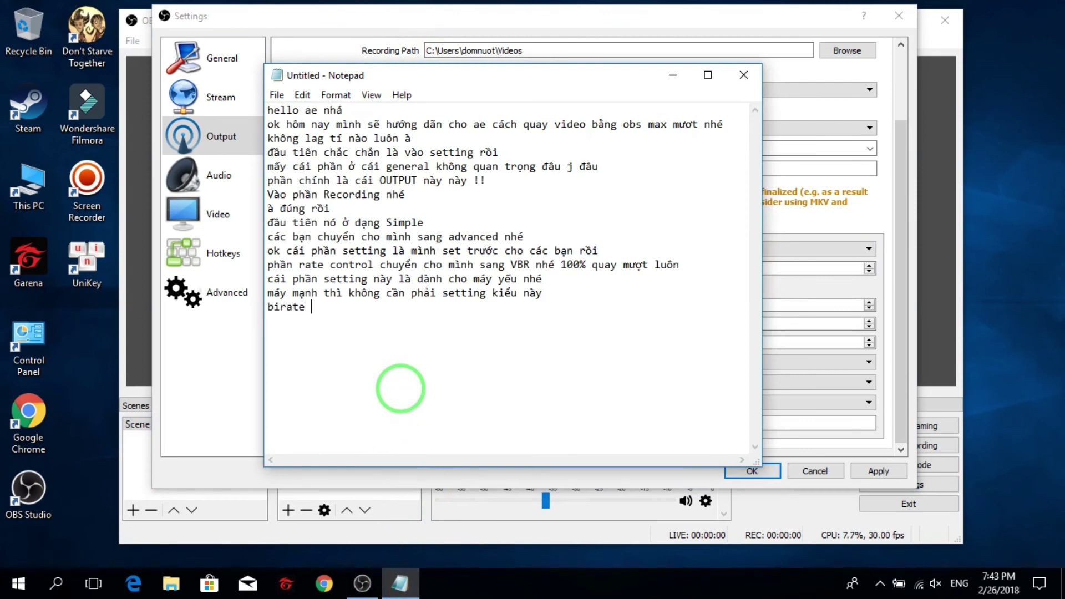
text(đê)
text( cho mình 1)
text(0000)
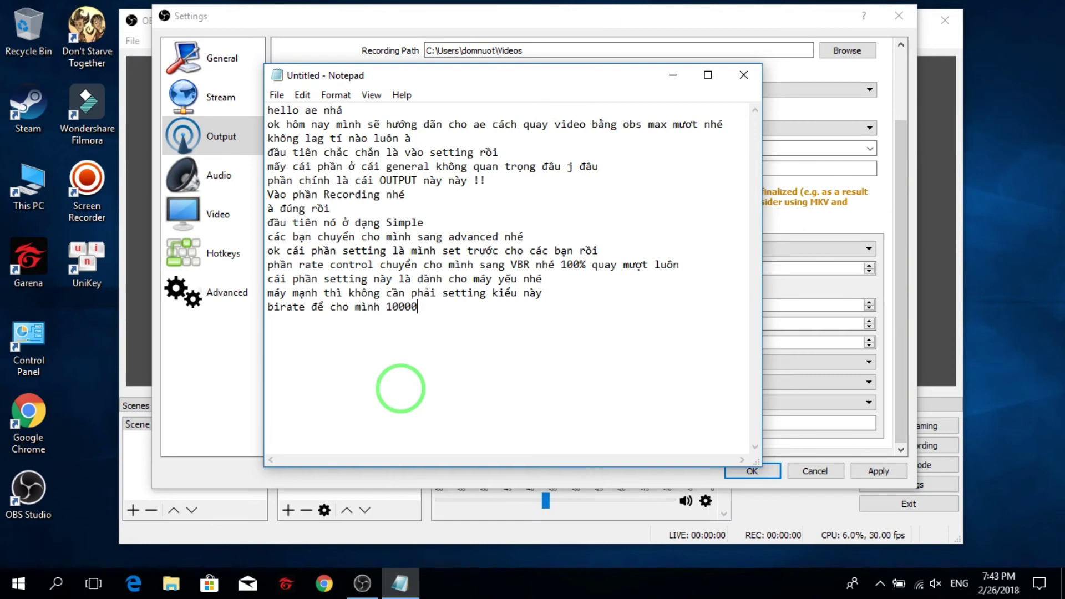
Switch to the OBS recording settings and turn off the custom buffer size.
click(412, 52)
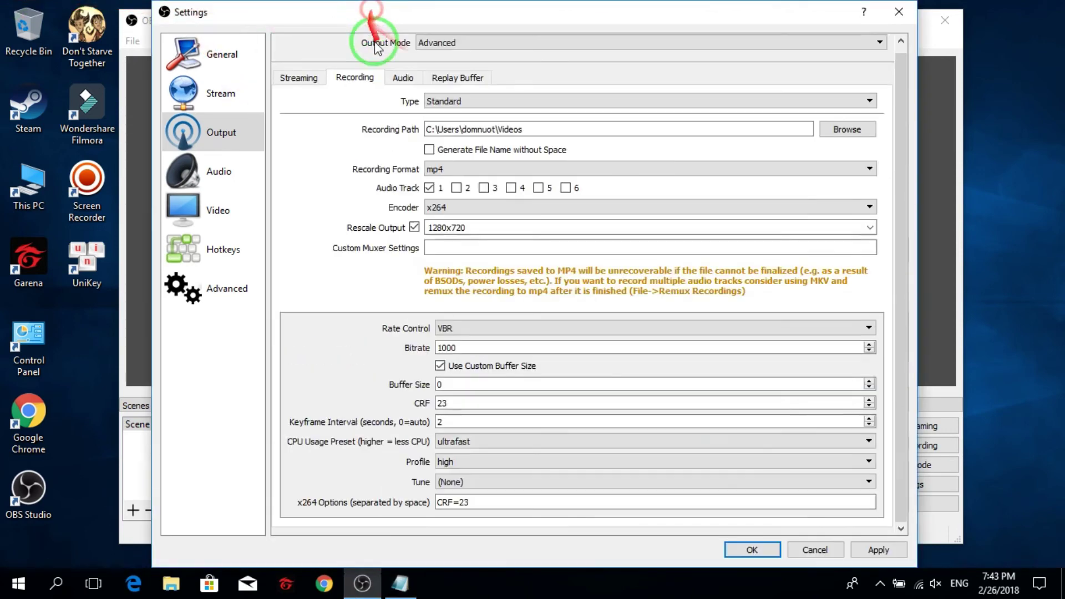
click(453, 365)
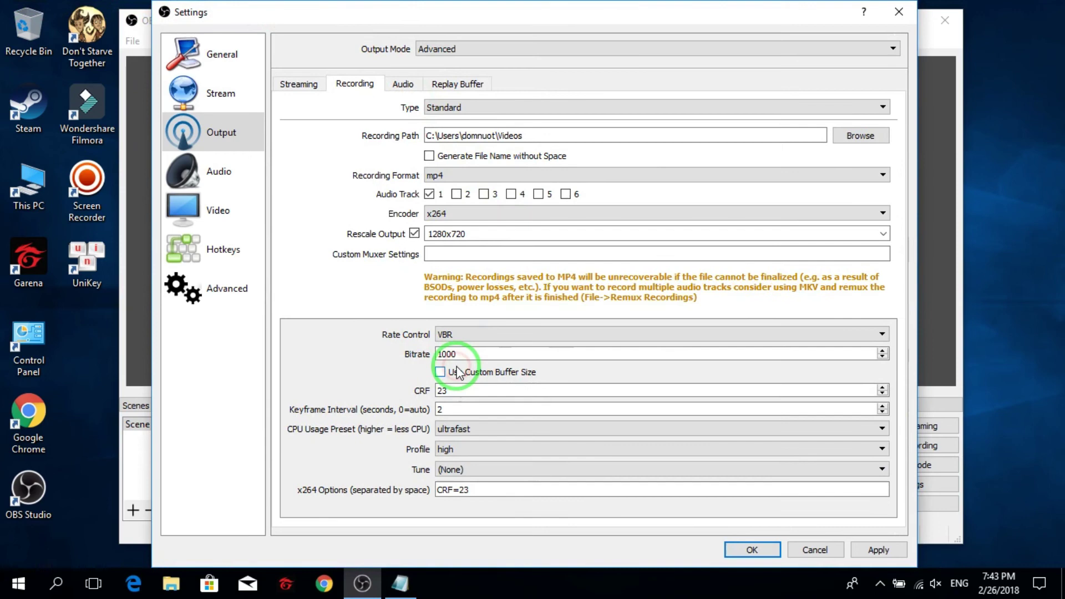
Switch to Notepad, correct the bitrate note to 1000, and add the line "đầu tiên nó không tích ở buffer size đâu".
click(392, 583)
key(Return)
text(đâu)
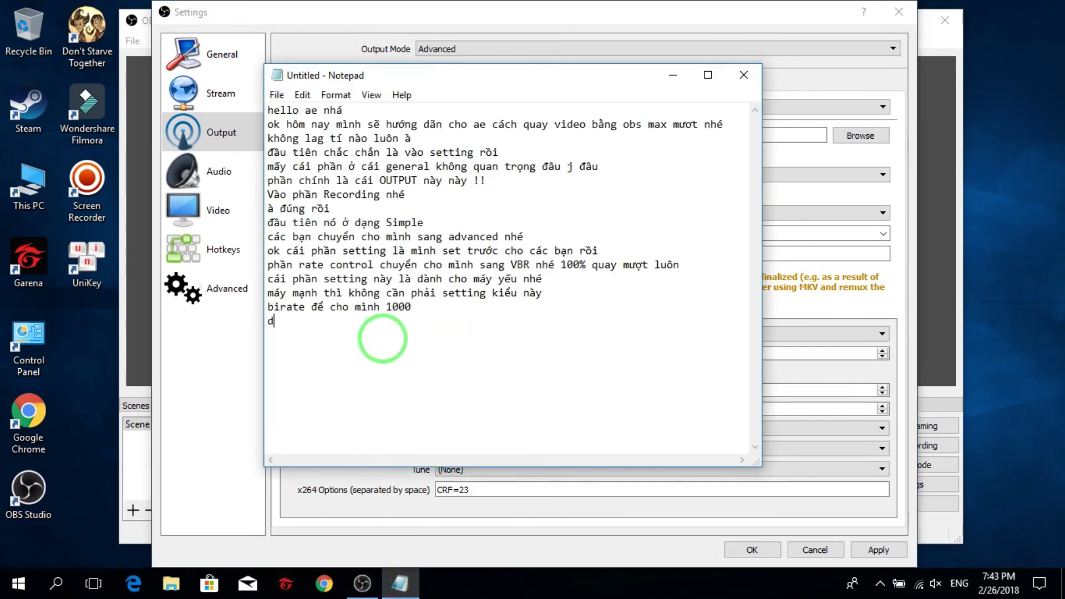
text( tiên nó khoông )
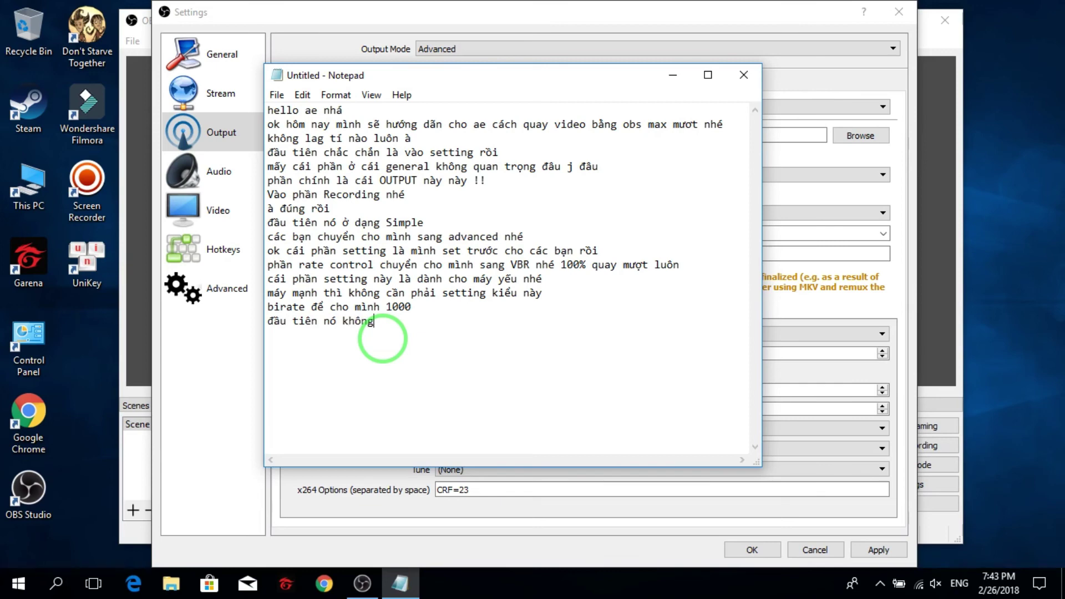
text(ti)
text(ch o)
text( buf)
text(fer size đ)
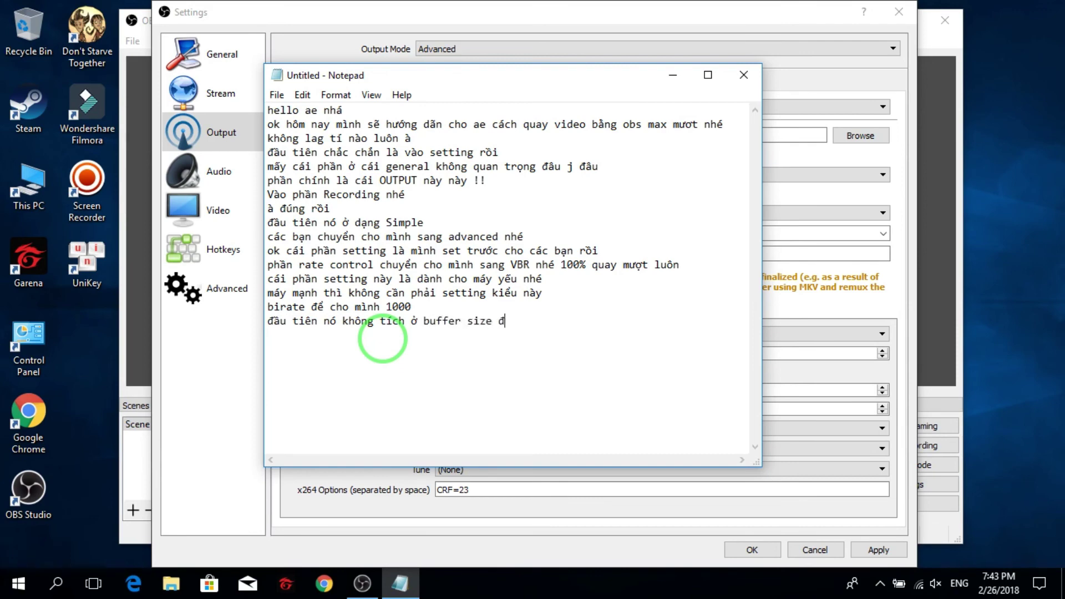
text(âu)
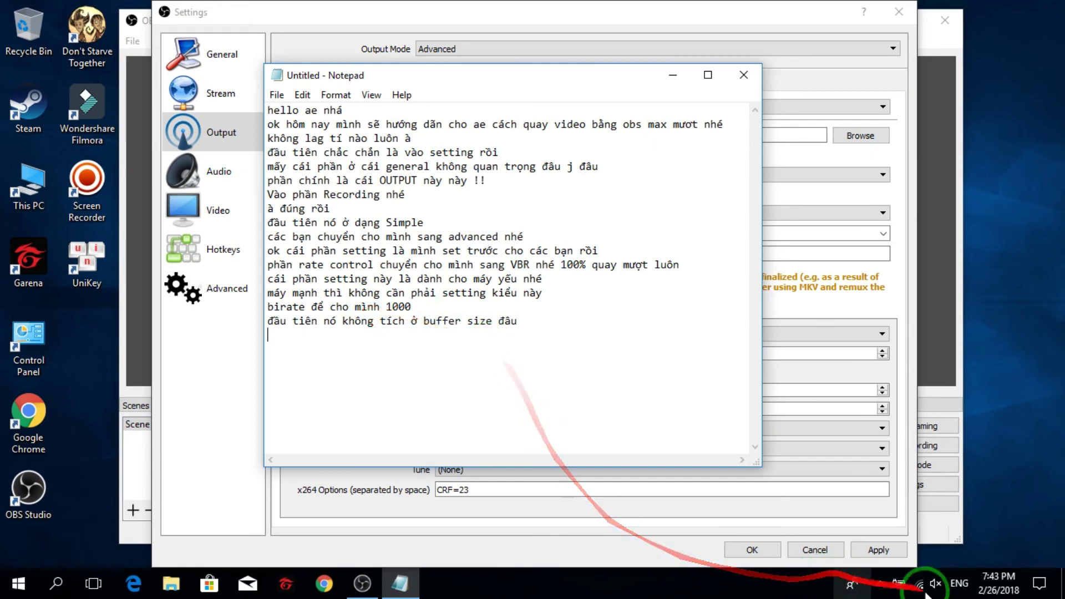
click(880, 583)
click(888, 552)
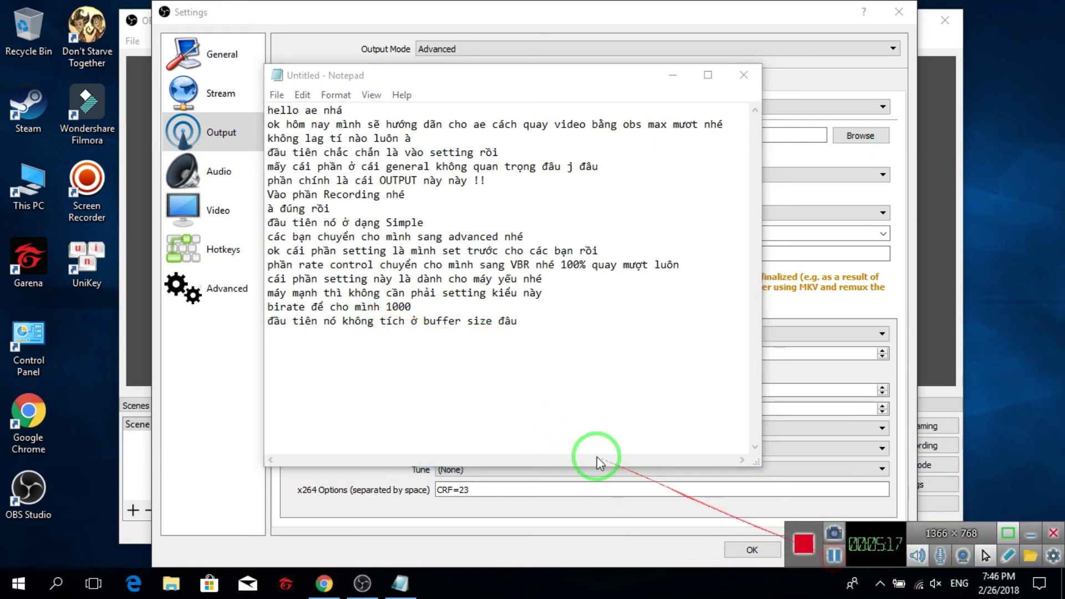
click(442, 387)
key(ctrl+a)
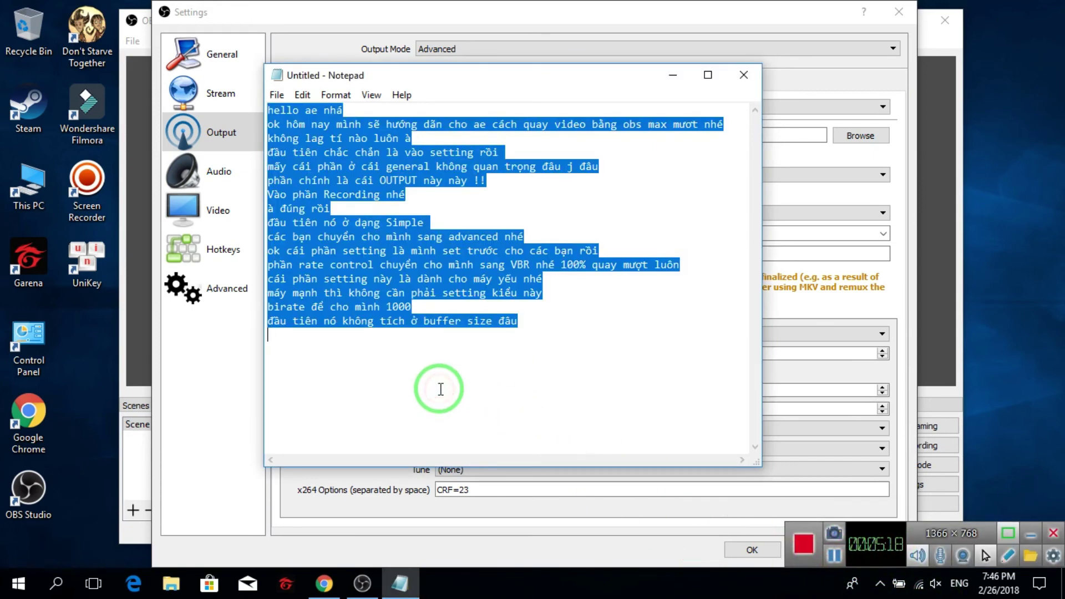
Add the lines "ok mình quay lại rồi" and "vừa nãy đi vệ sinh tí :D" below the buffer size note.
click(528, 317)
key(Return)
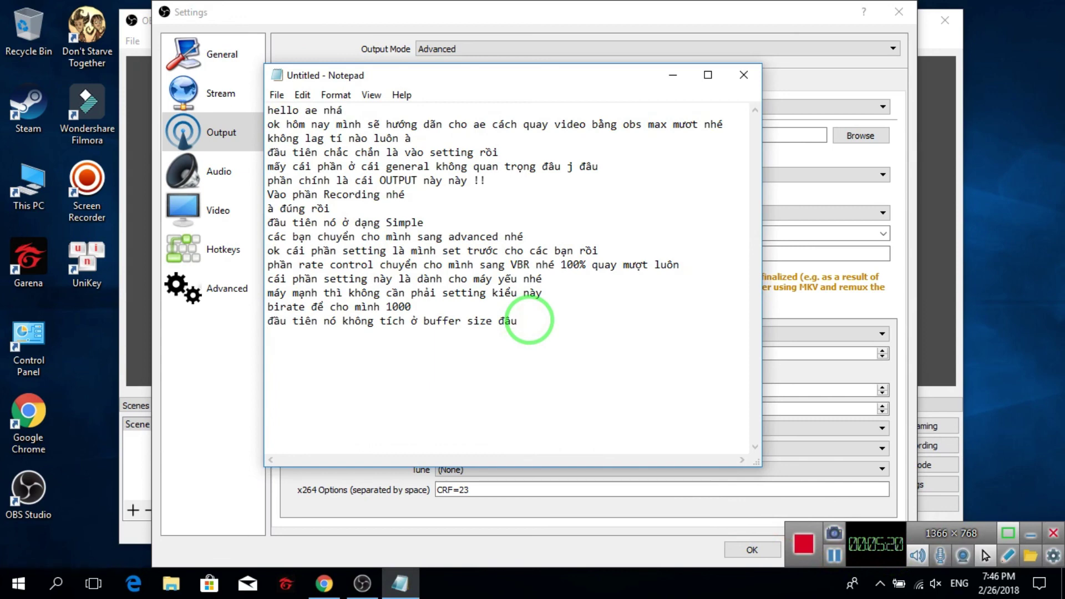
text(ok mình quay lại rồ)
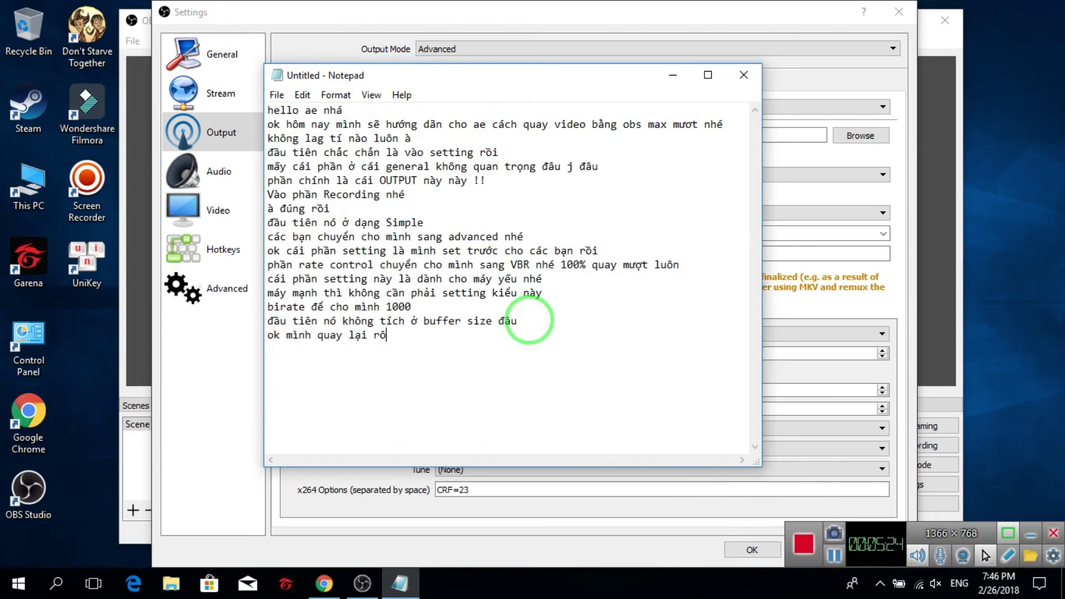
text(ivưa nãy)
text( đi vệ sinh tí :D)
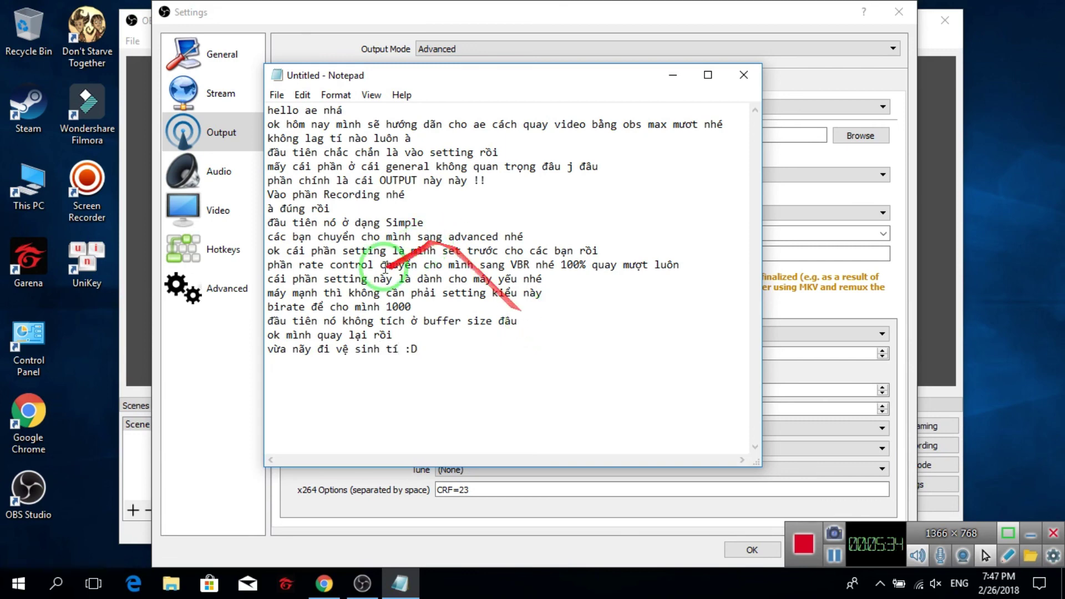
Add the line "ok tiếp tục nao" to the end of the notes and start another line with "ở phần".
key(Return)
text(ok tiếp)
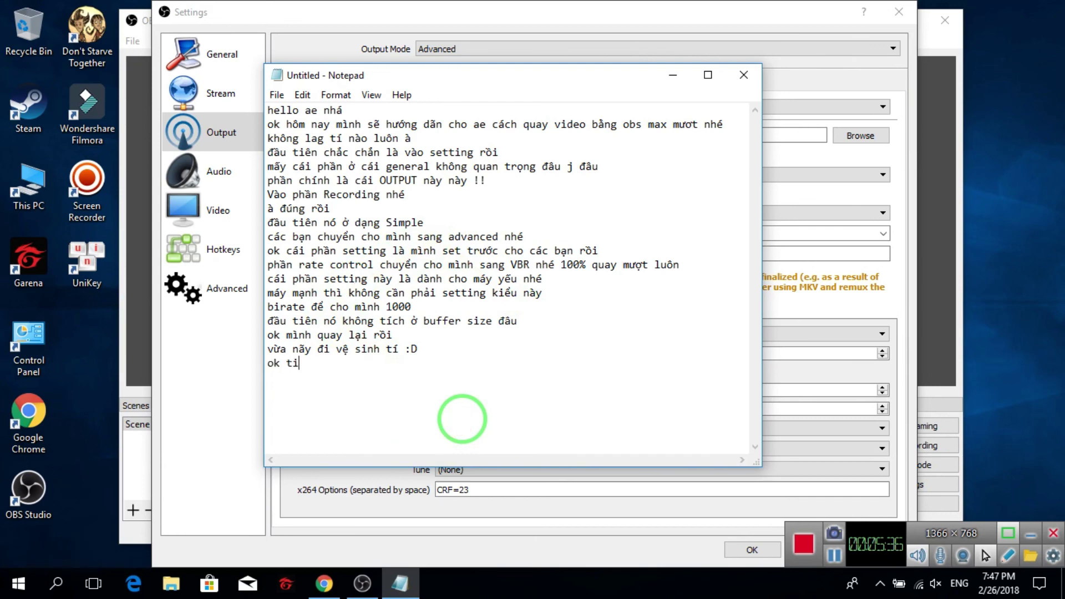
text( tục na)
text(o)
key(Return)
text(ở phần)
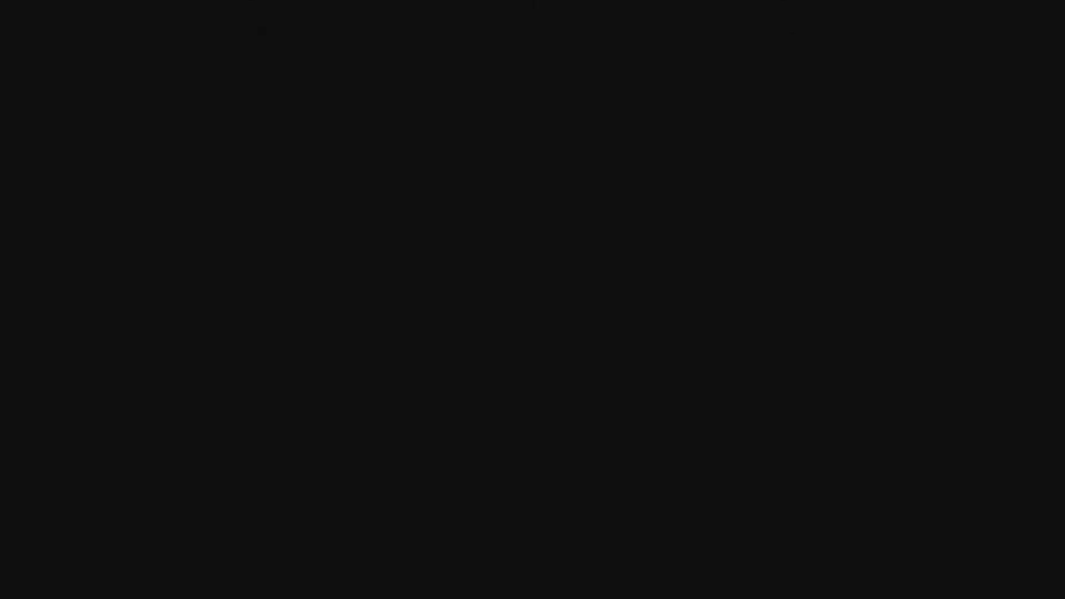